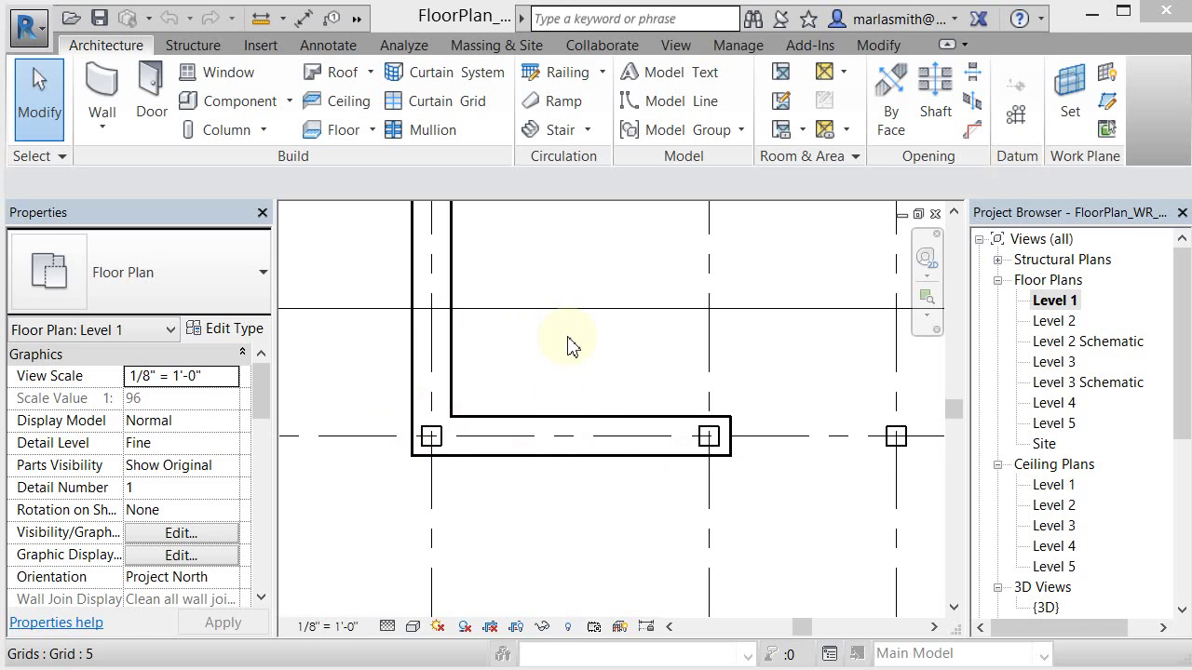
- Select the horizontal Generic - 24" wall running along the grid line in the Level 1 plan
left_click(579, 424)
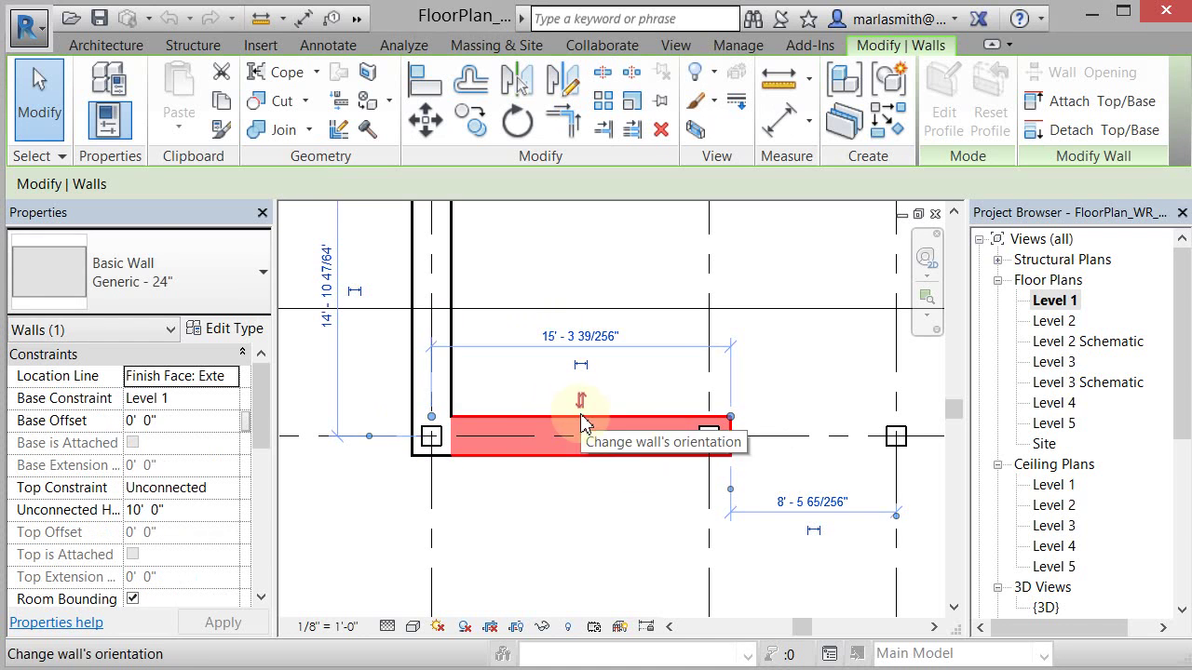
- Rename the Generic - 24" wall type to 'Interior Hallway' in Type Properties
left_click(224, 331)
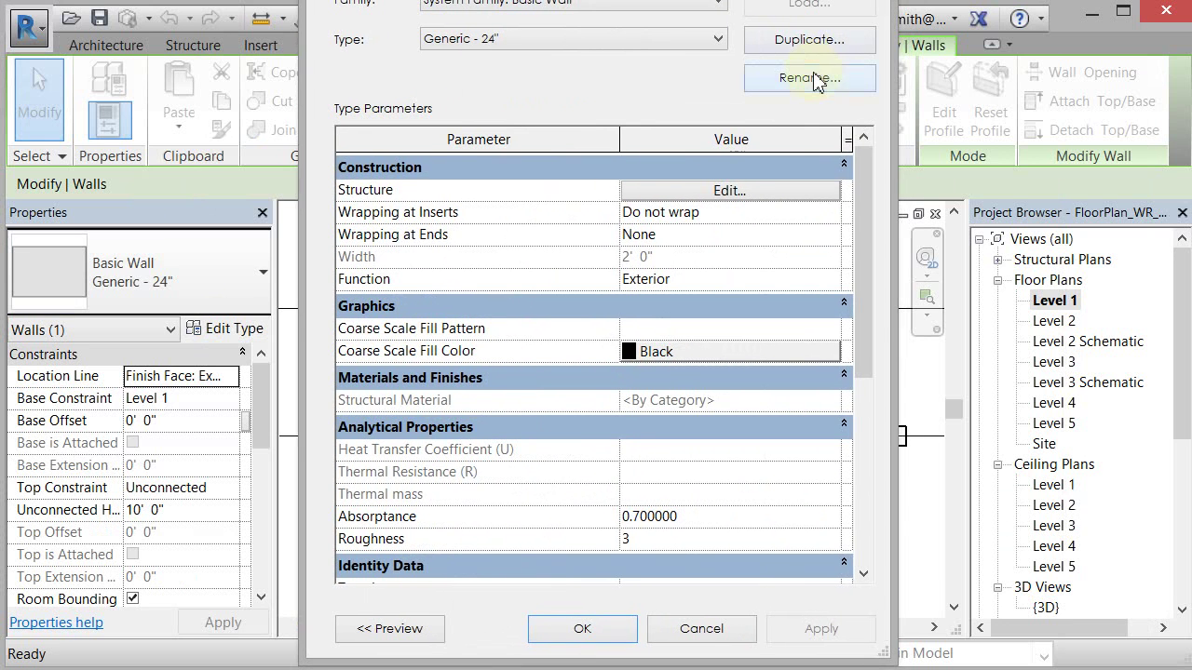
left_click(813, 80)
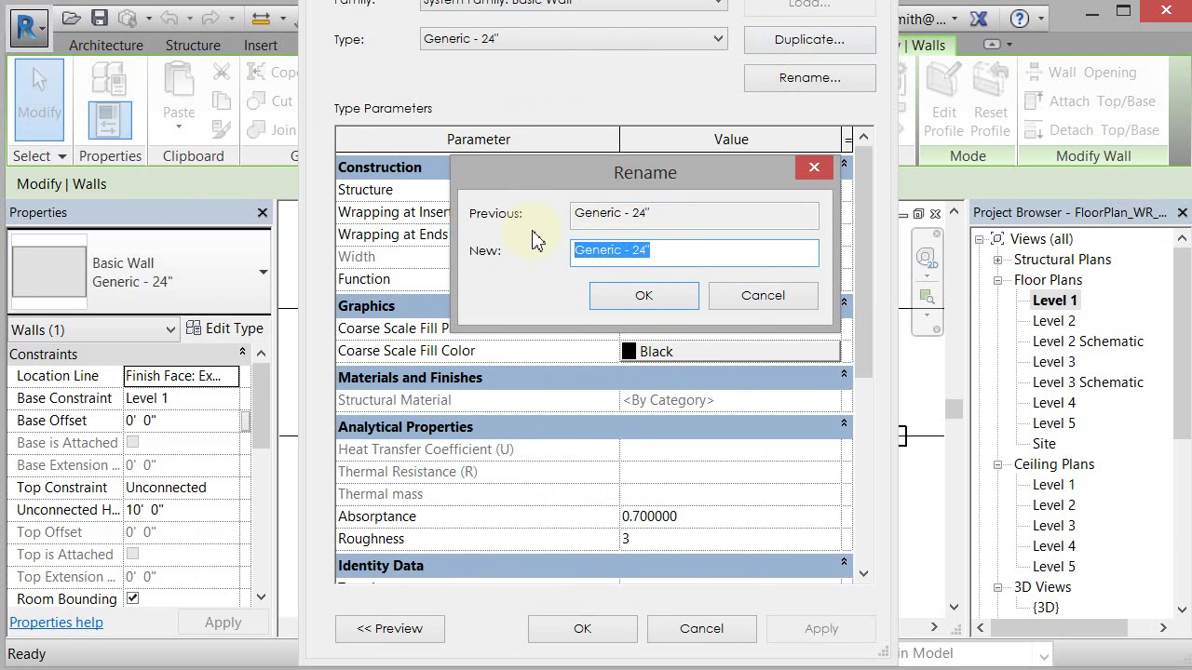
key("BackSpace")
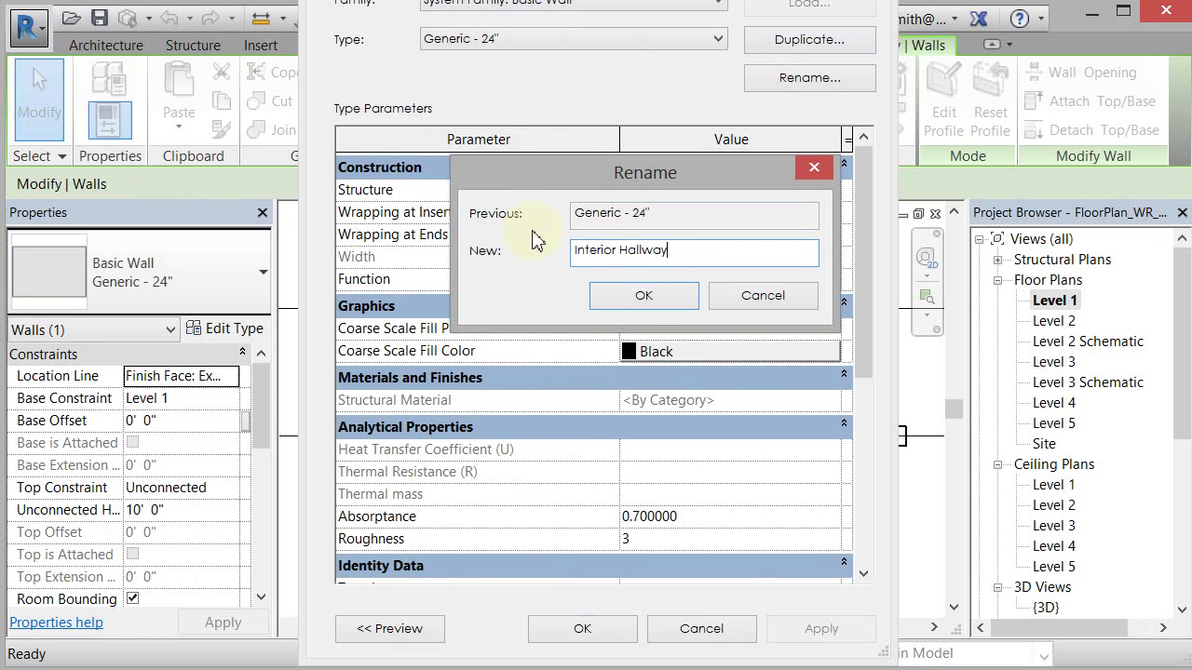
type("Interior Hallway")
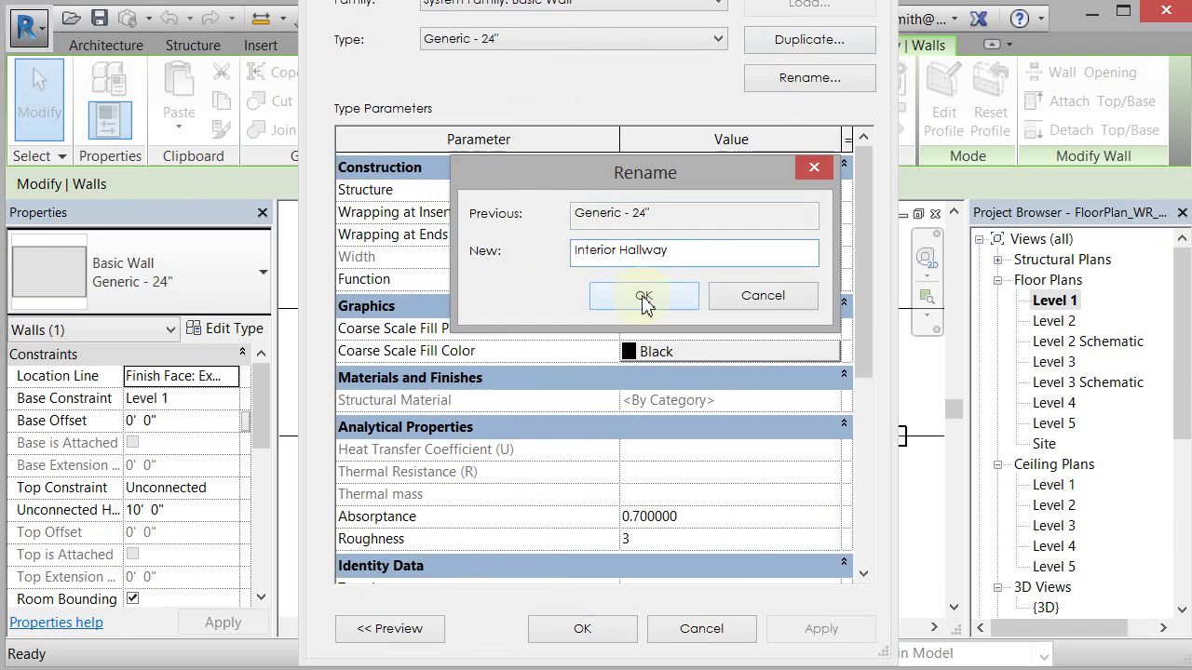
left_click(642, 298)
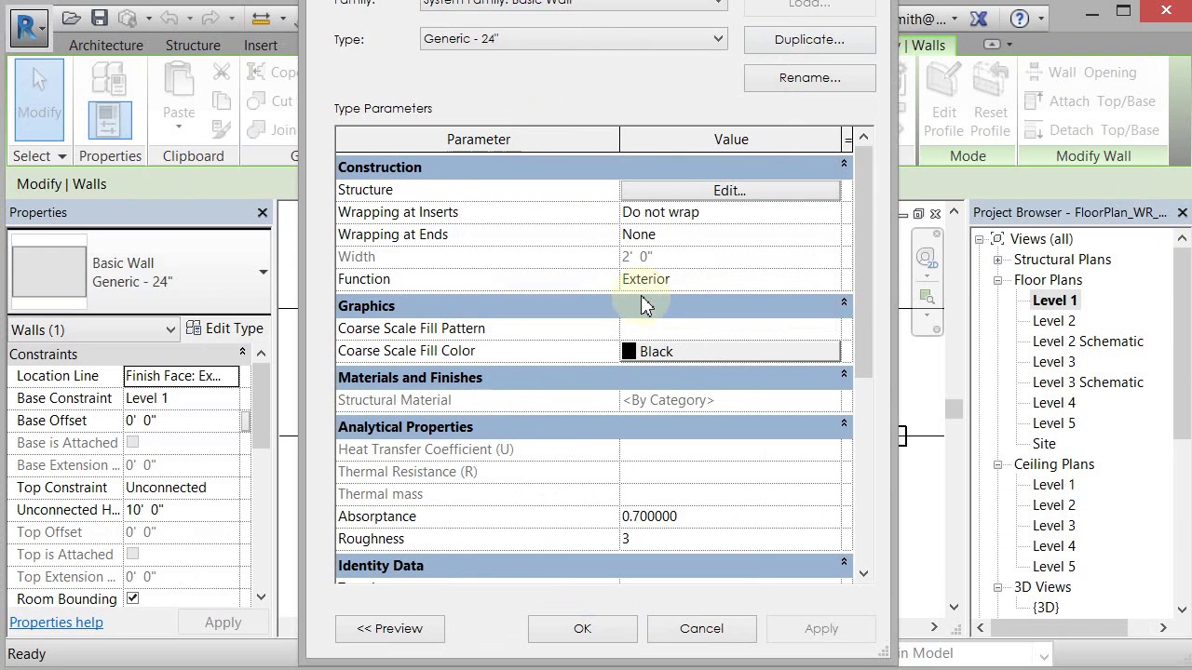
- Open the Interior Hallway structure editor, showing its single 2' 0" layer between core boundaries
left_click(747, 197)
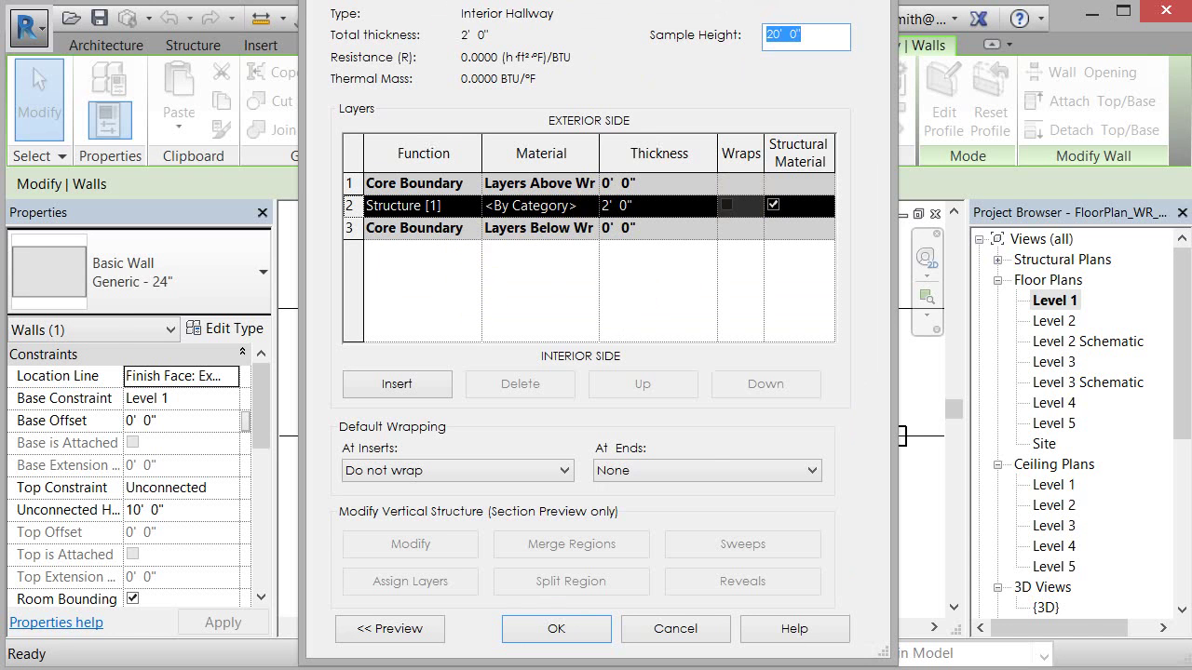
left_click_drag(595, 2, 363, 22)
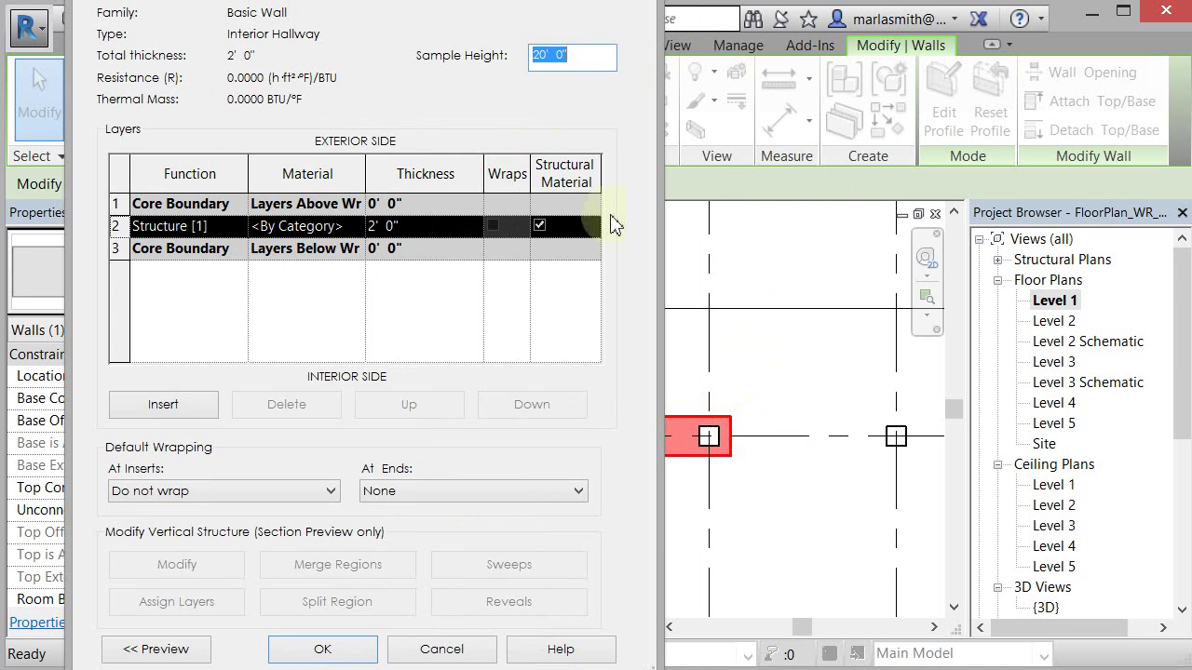
left_click_drag(456, 2, 739, 21)
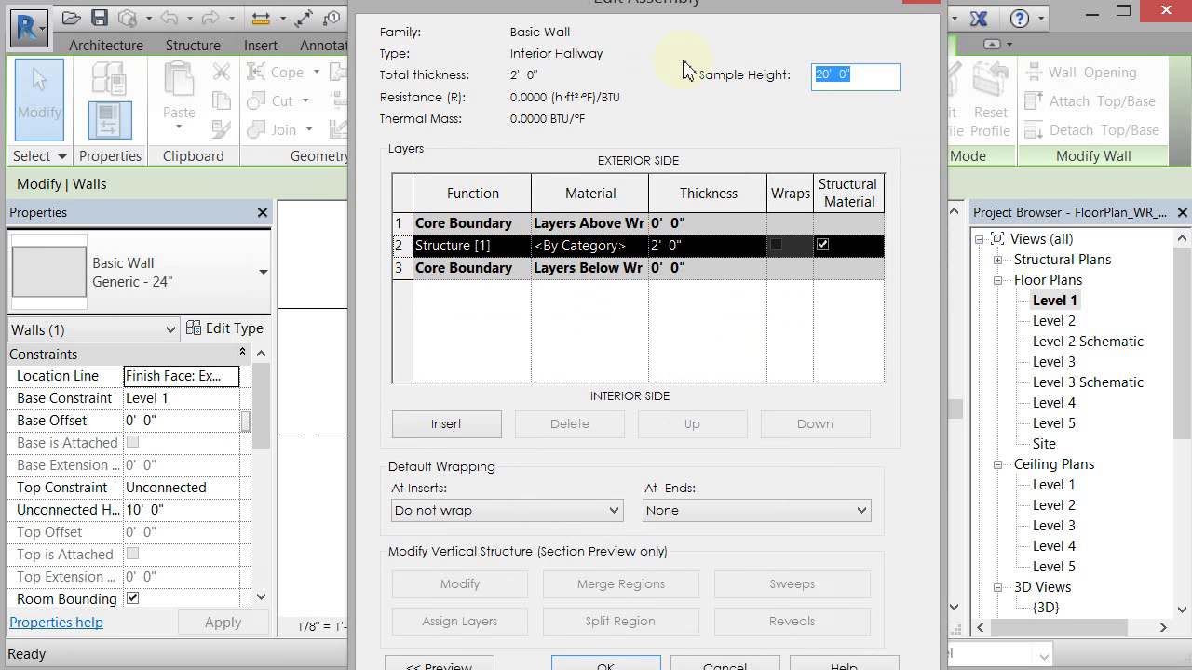
left_click(401, 246)
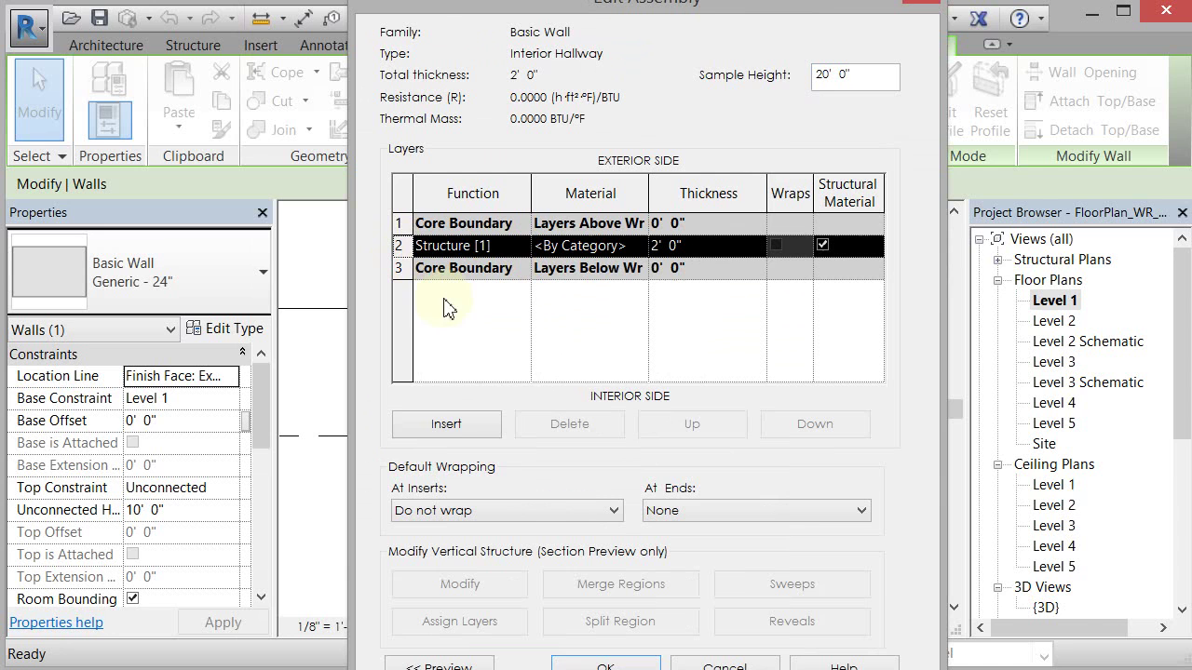
- Insert four new 0' 0" structure layers into the assembly
left_click(448, 427)
left_click(449, 427)
left_click(449, 426)
left_click(449, 427)
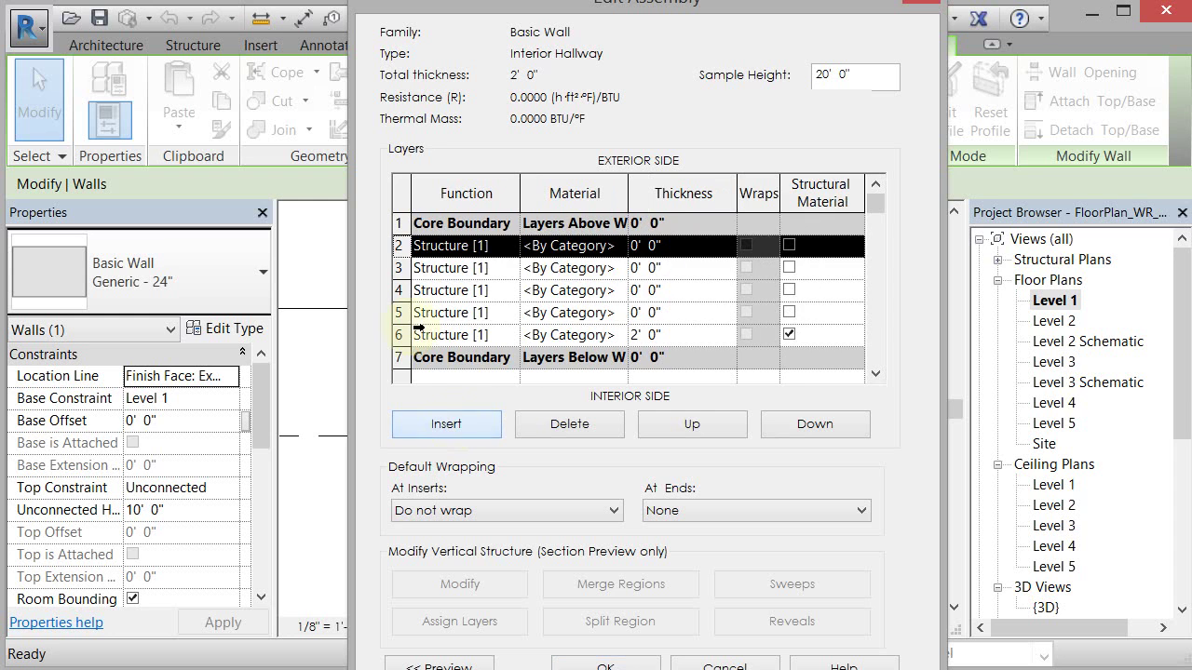
- Move two of the new layers up above the exterior core boundary
left_click(399, 268)
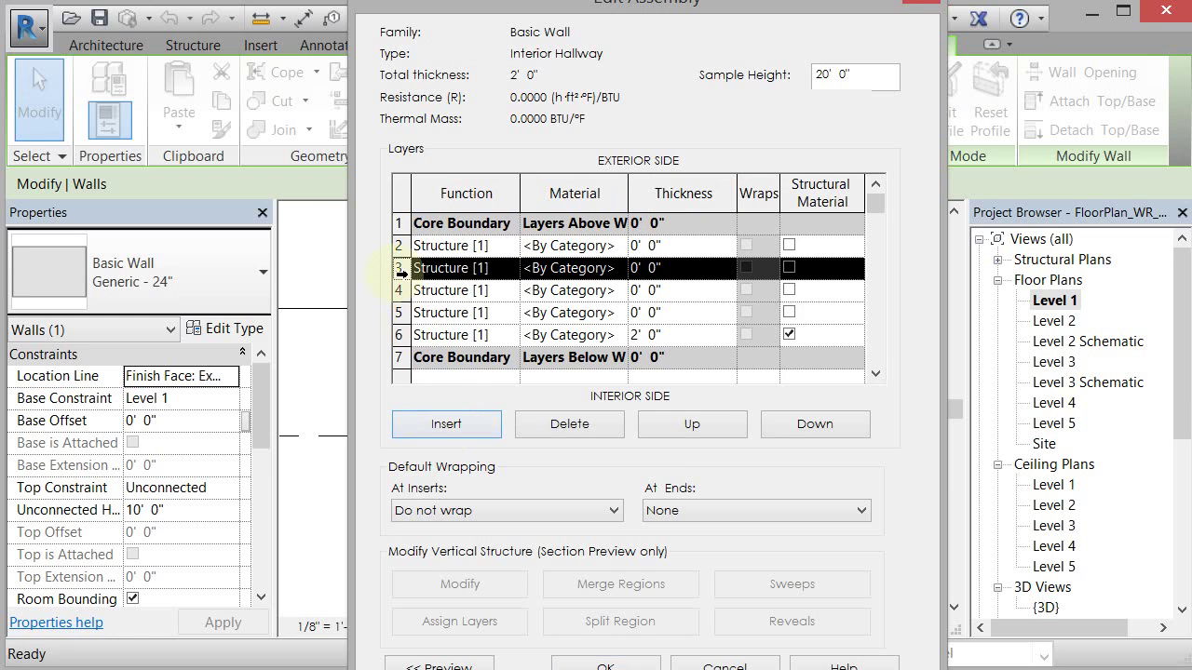
left_click(694, 426)
left_click(694, 427)
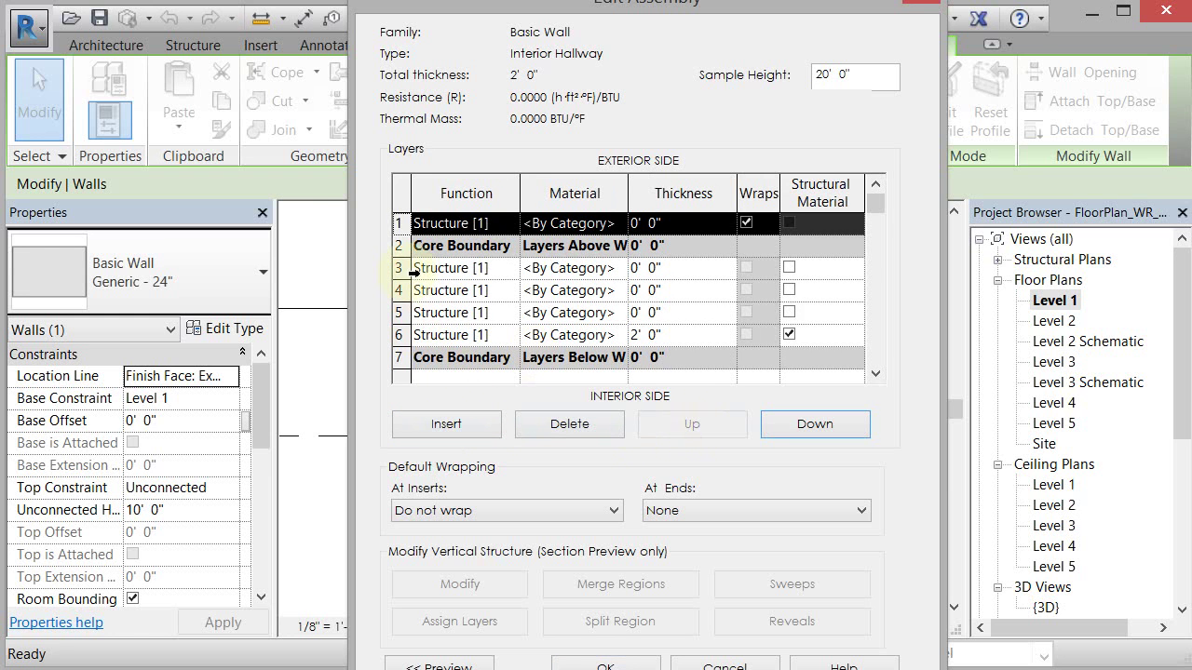
left_click(399, 269)
left_click(694, 427)
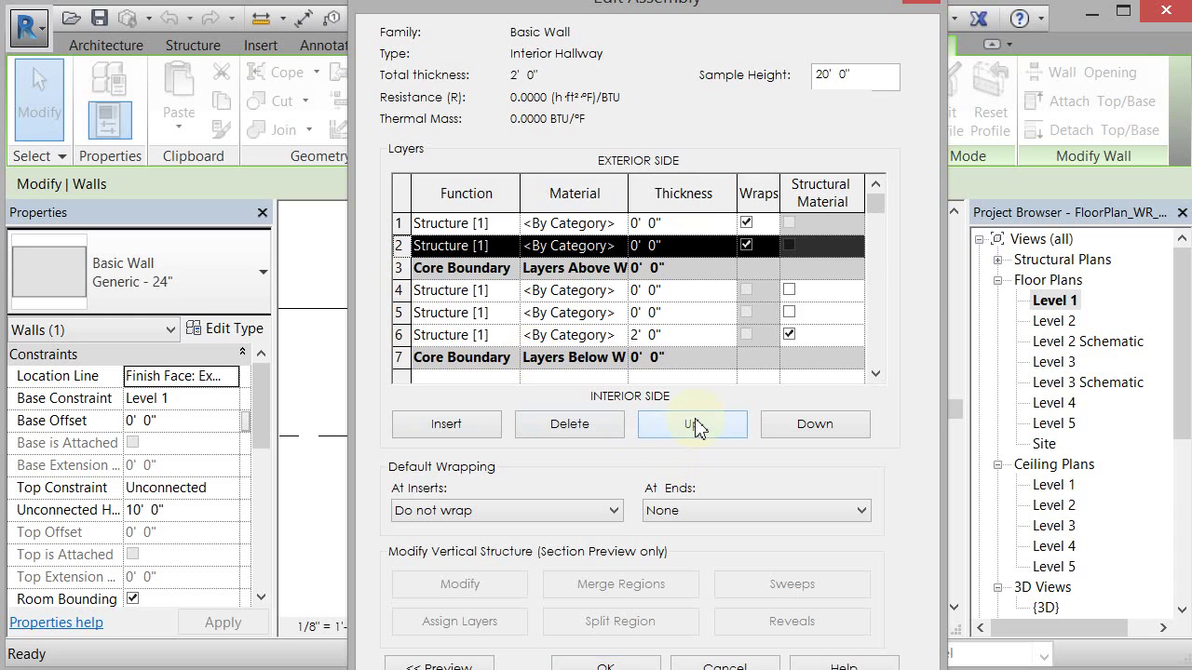
left_click(694, 426)
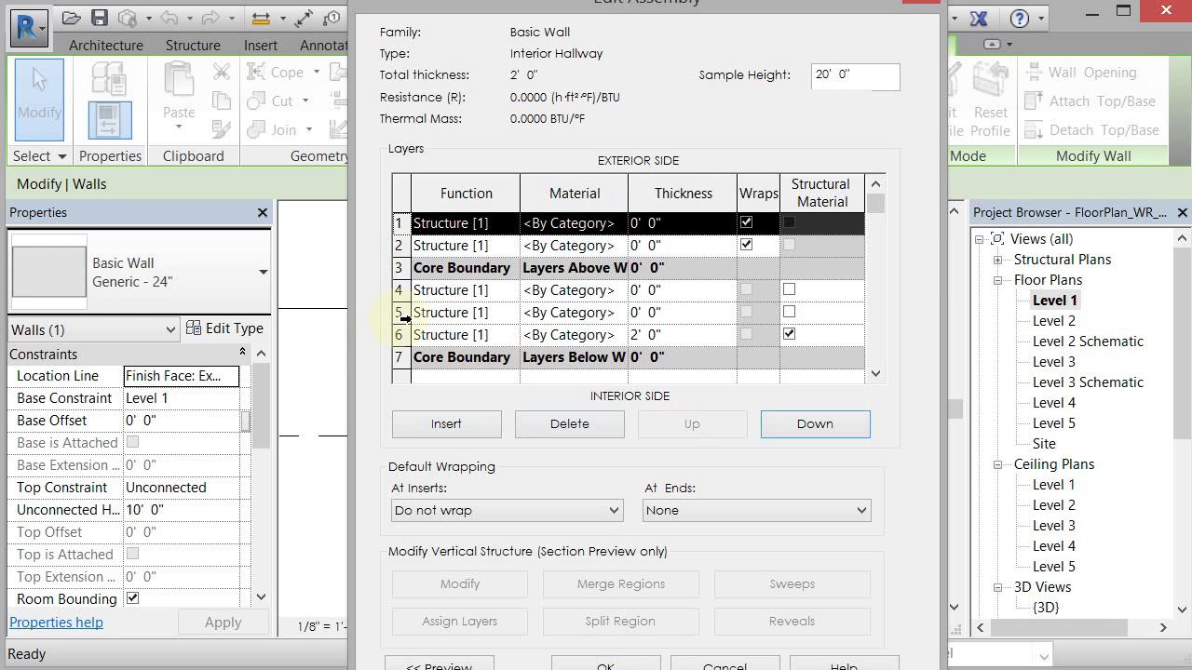
- Move one new layer to the bottom and the 2' 0" layer below the interior core boundary
left_click(400, 315)
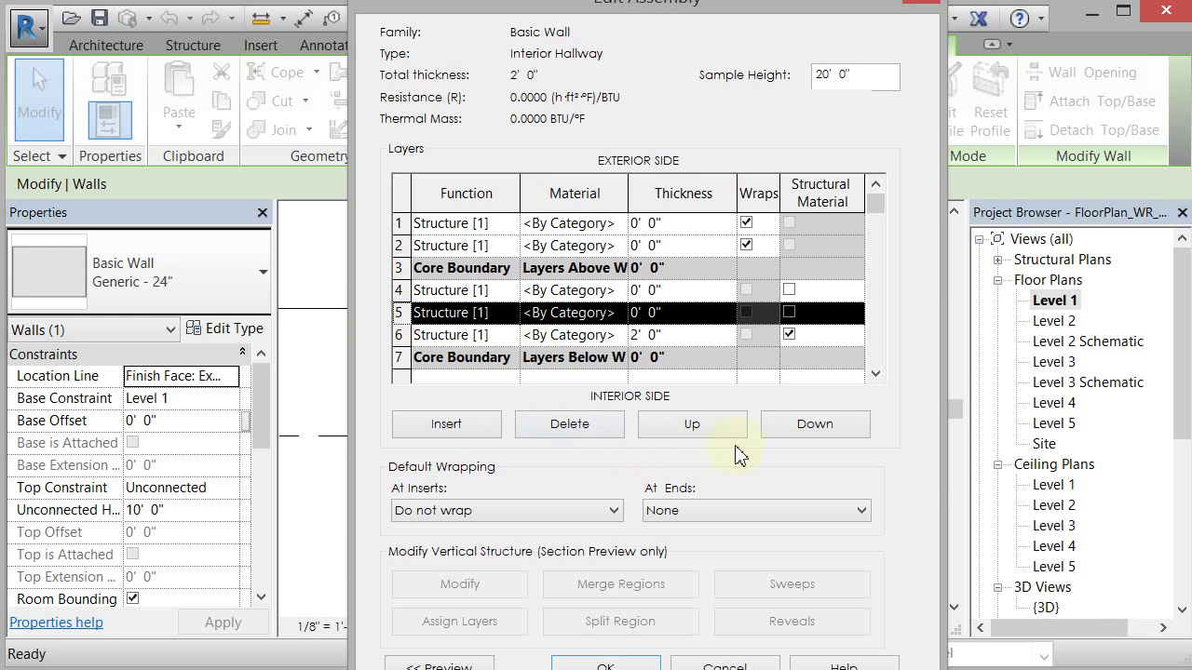
left_click(806, 430)
left_click(805, 430)
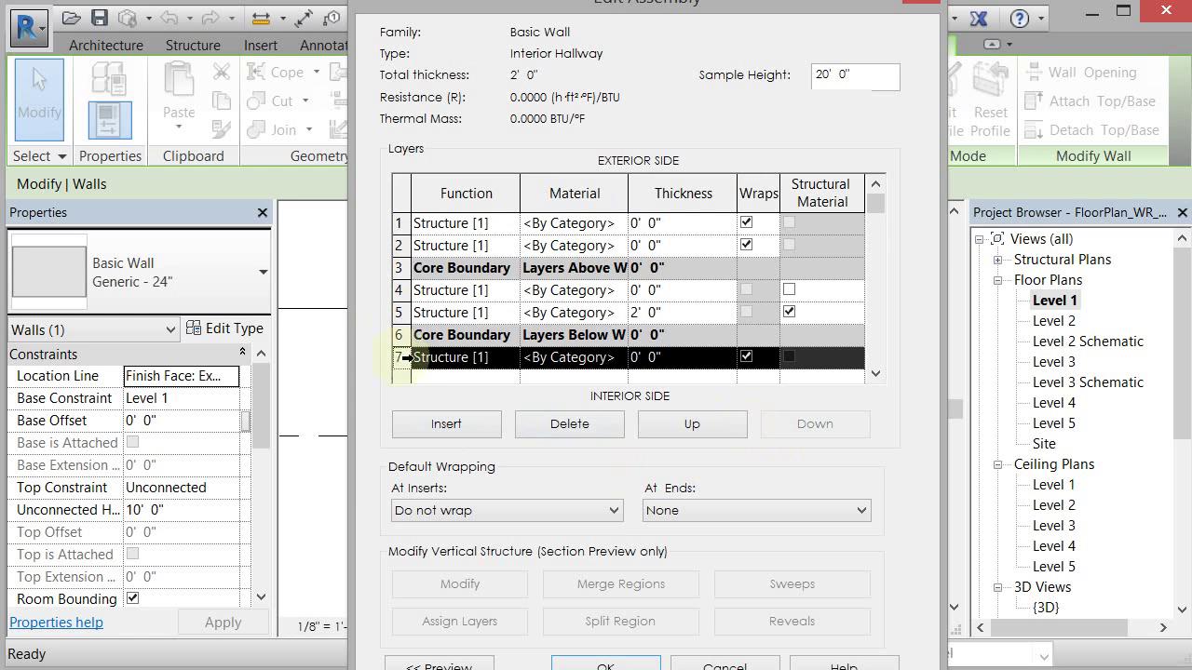
left_click(409, 314)
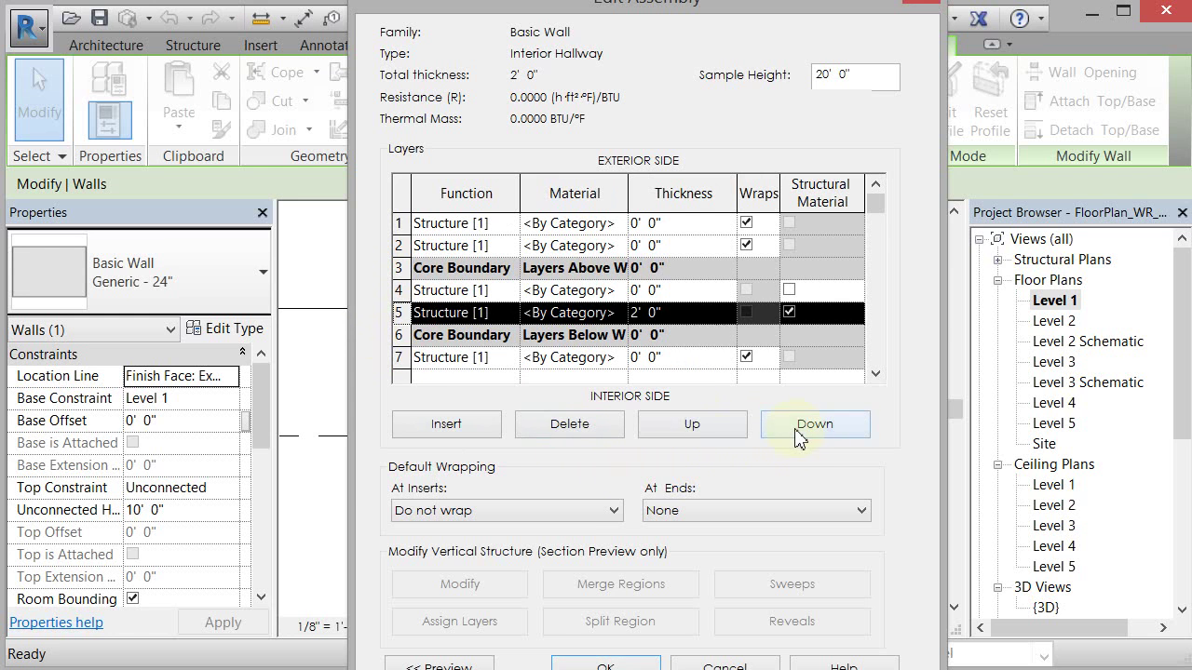
left_click(796, 430)
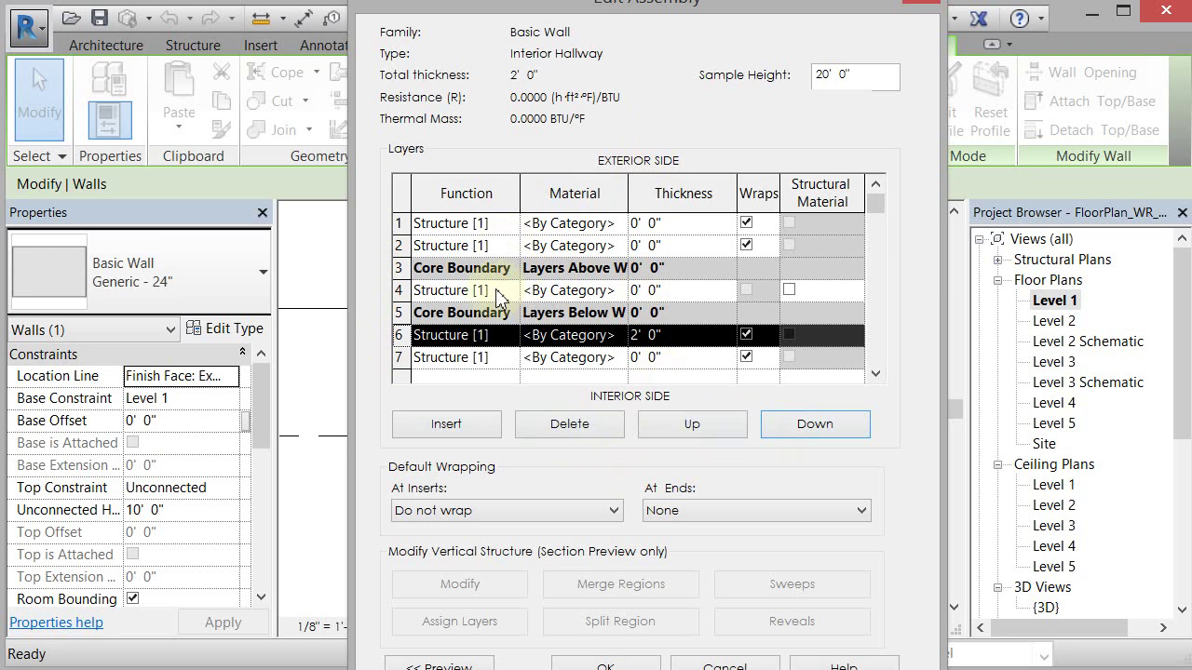
left_click(624, 289)
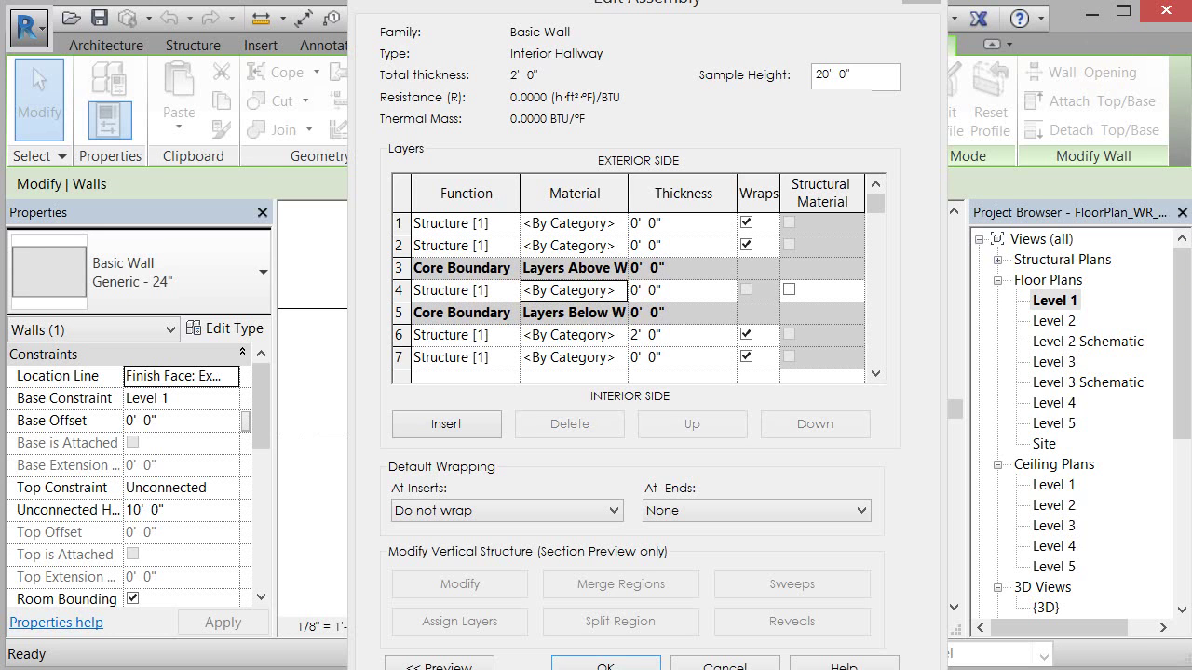
- Assign Air material to the row 4 core layer and enter 1' as its thickness
left_click(622, 291)
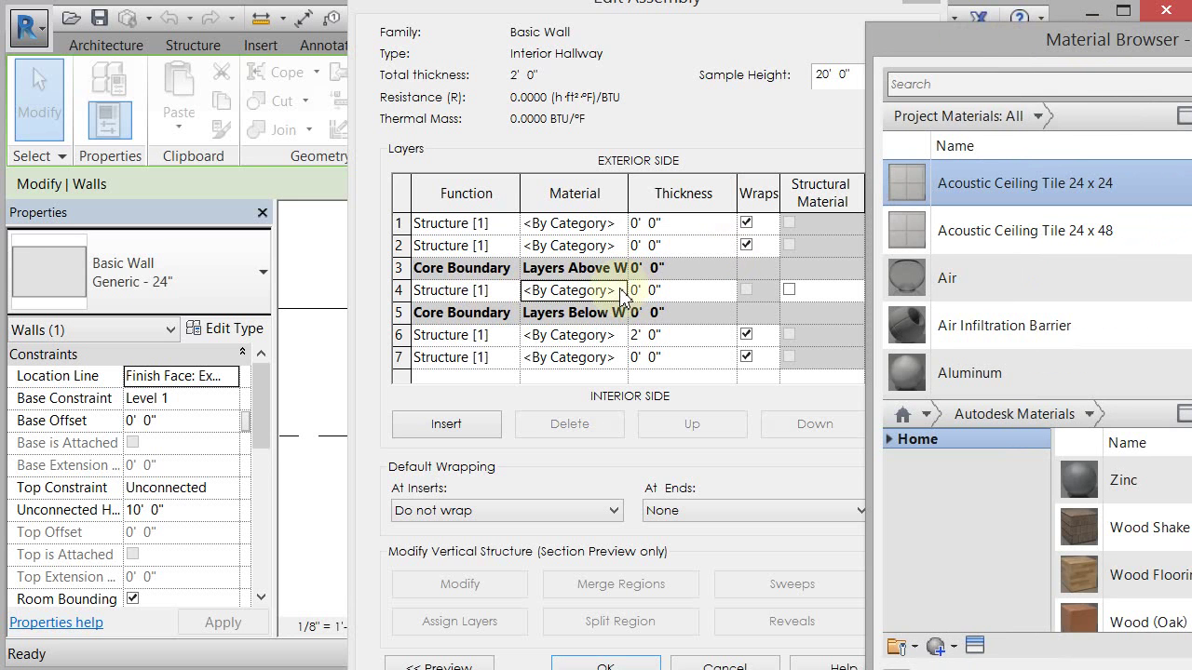
left_click_drag(980, 35, 521, 31)
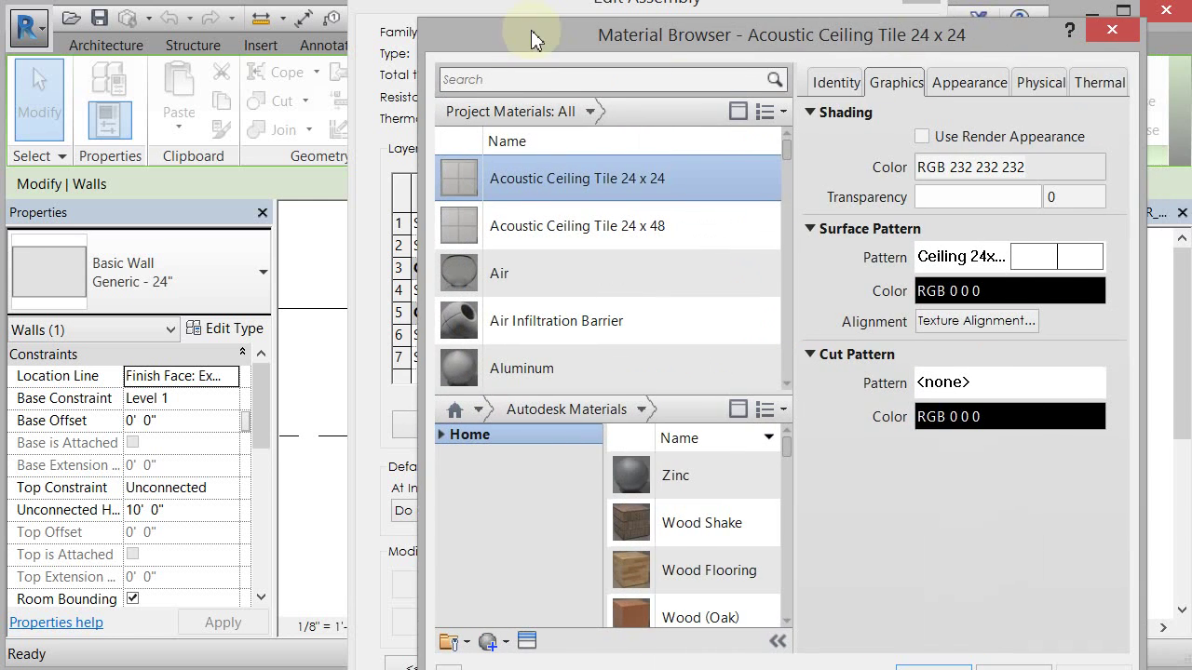
left_click(579, 75)
type("air")
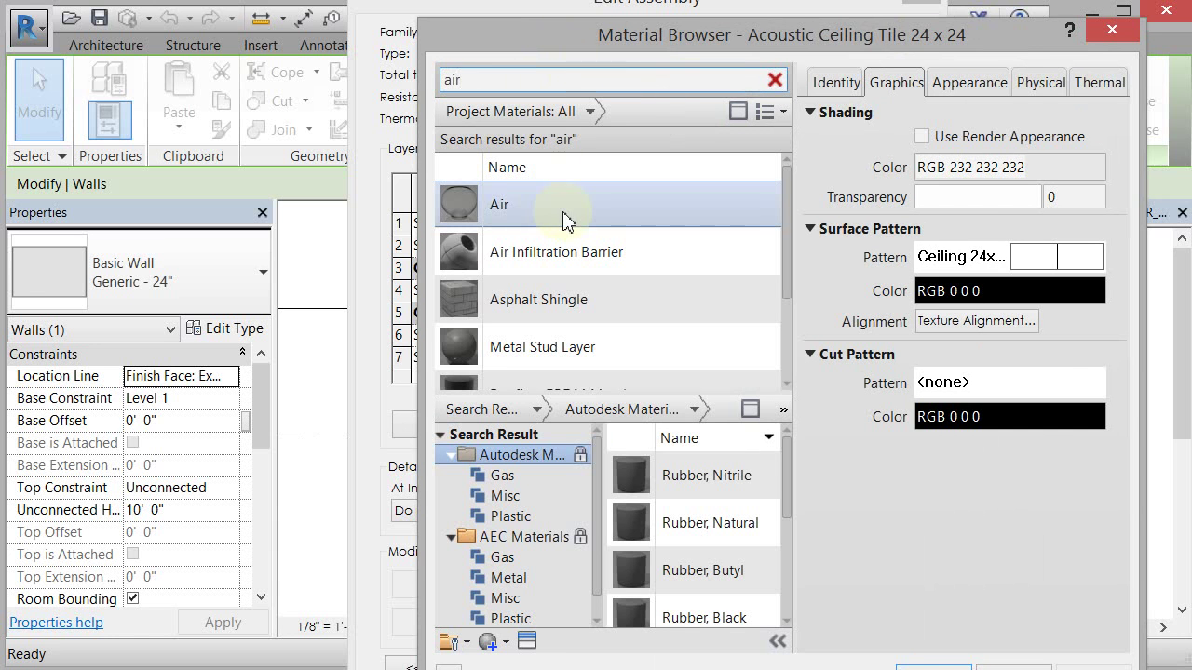
left_click(563, 216)
left_click(932, 663)
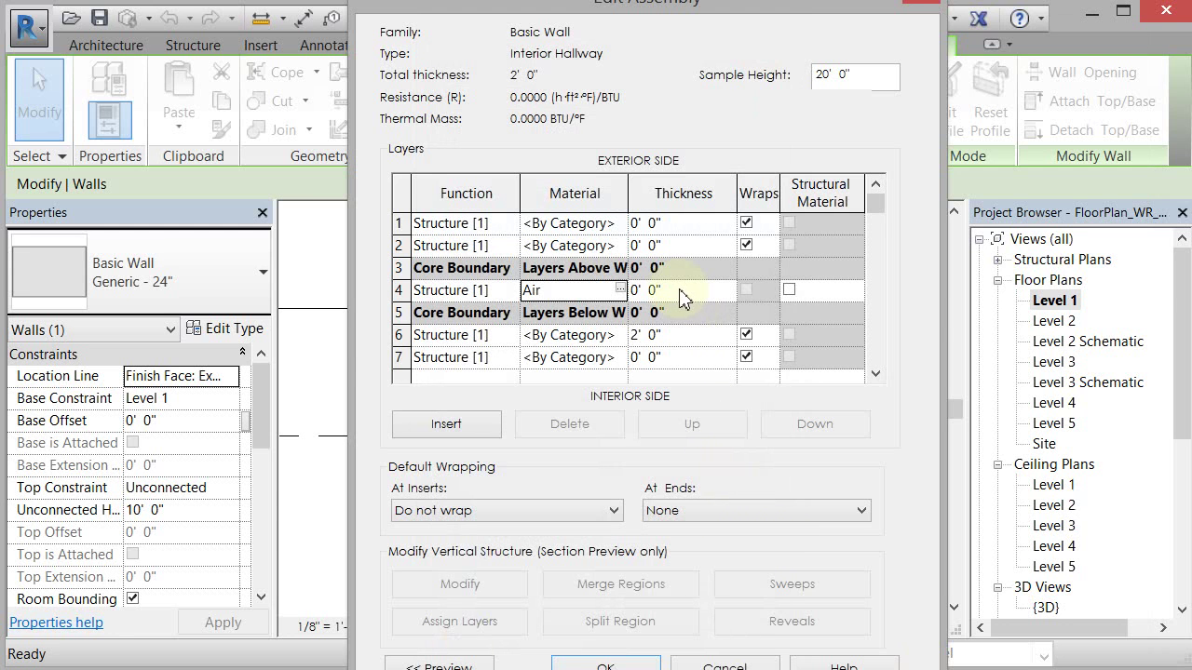
left_click(679, 291)
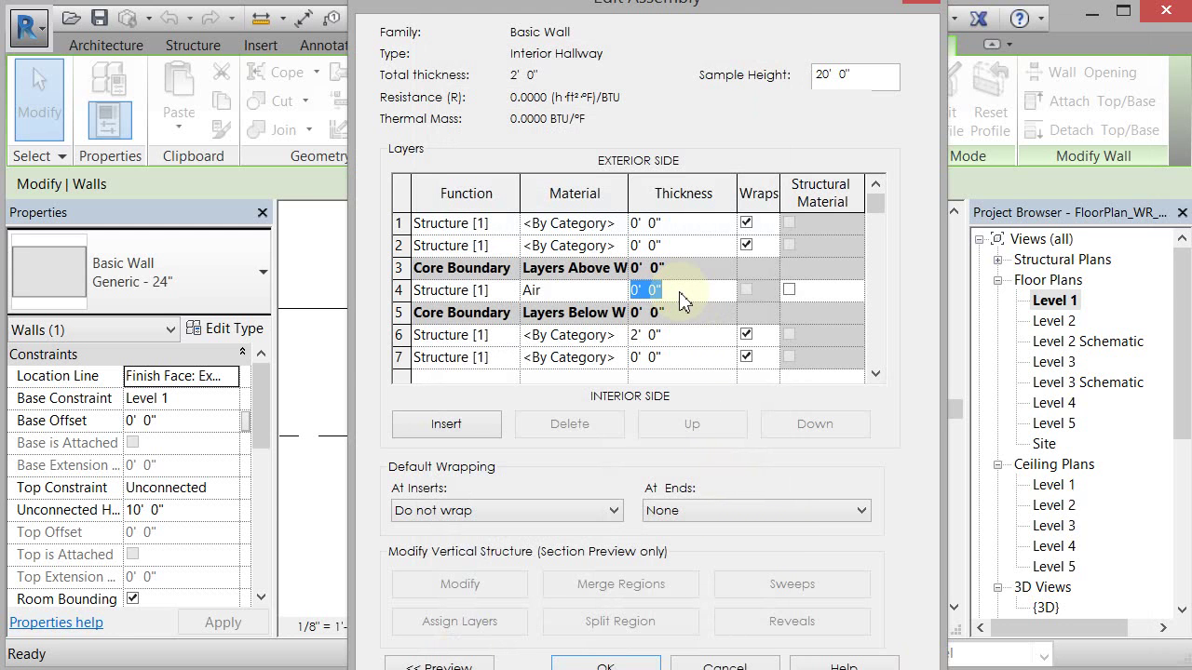
type("1'")
- Make row 6 a 5" Substrate [2] layer and set row 7's function to Finish 1 [4]
left_click(502, 341)
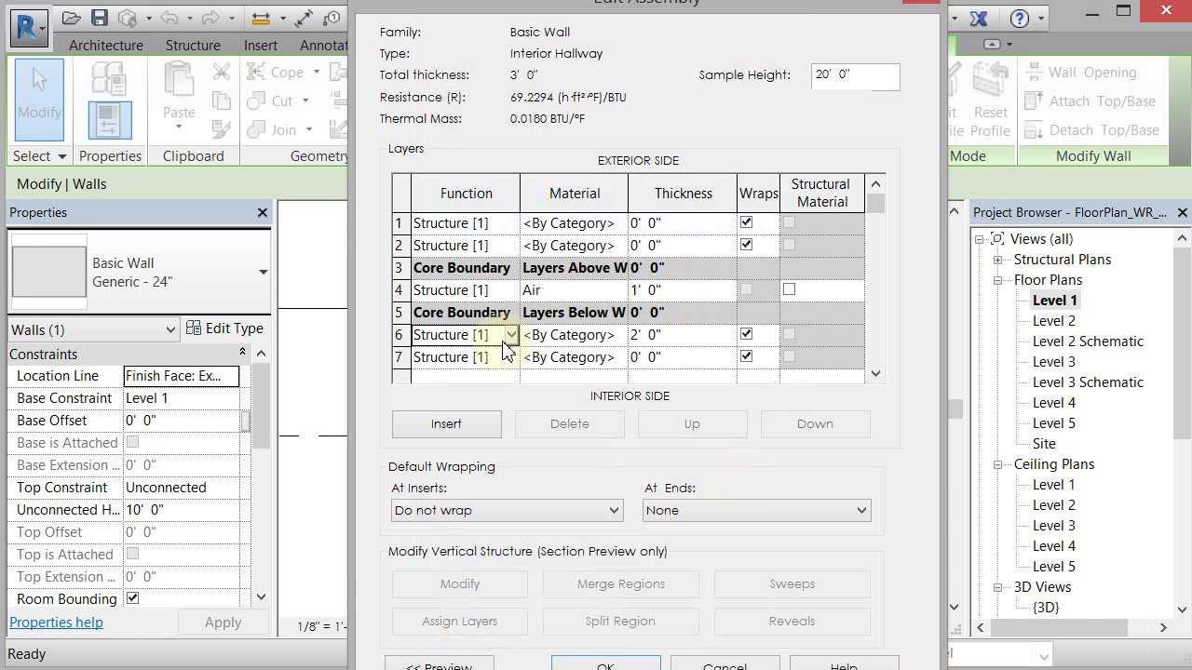
left_click(509, 343)
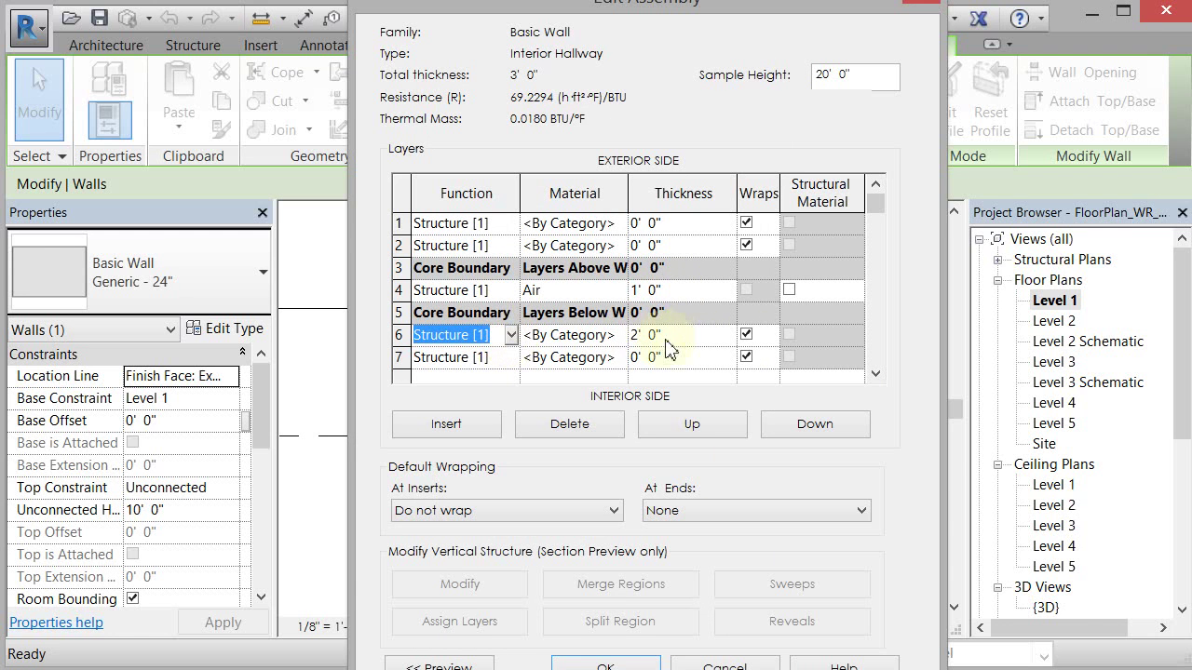
left_click(512, 337)
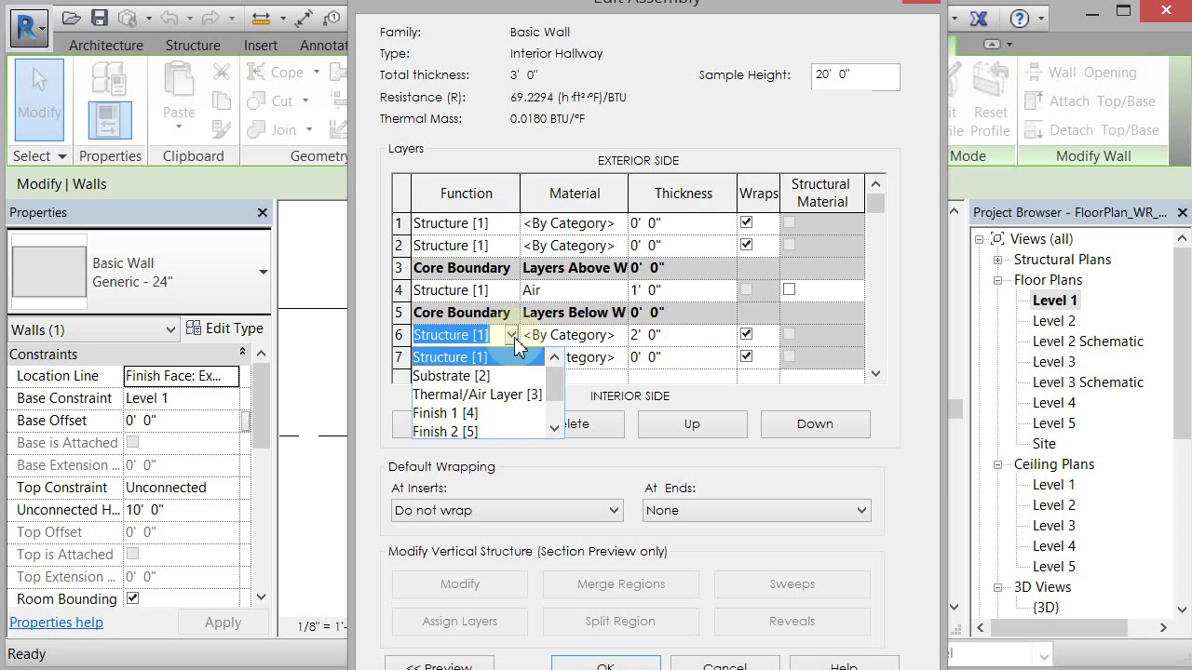
left_click(483, 381)
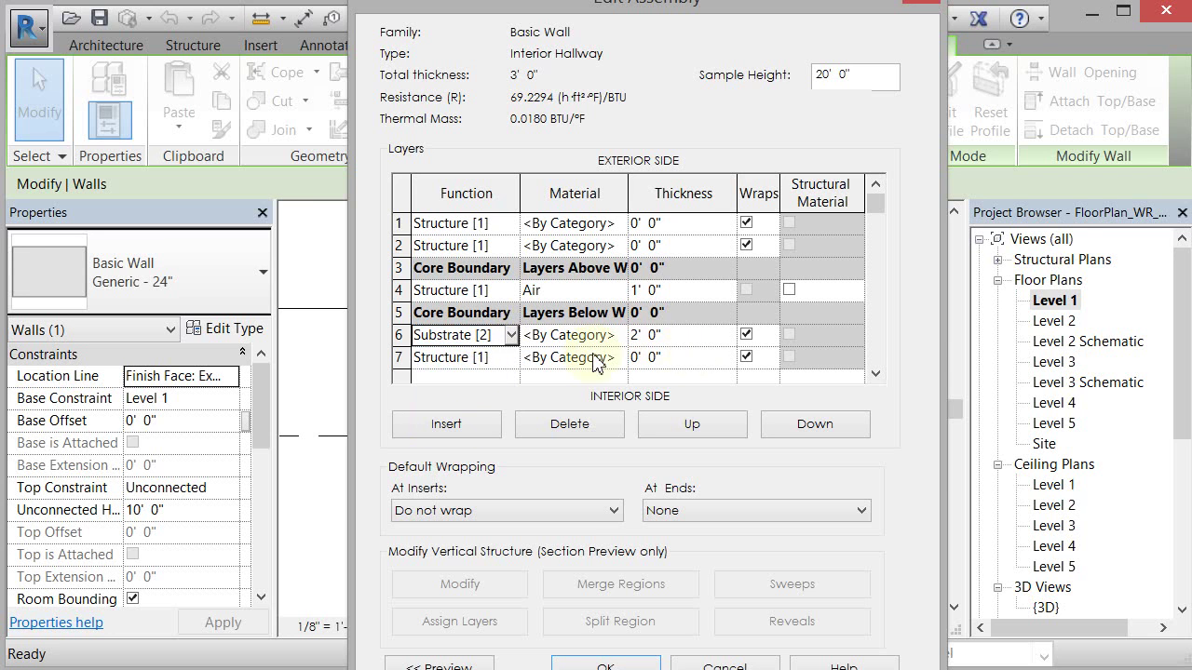
left_click(694, 345)
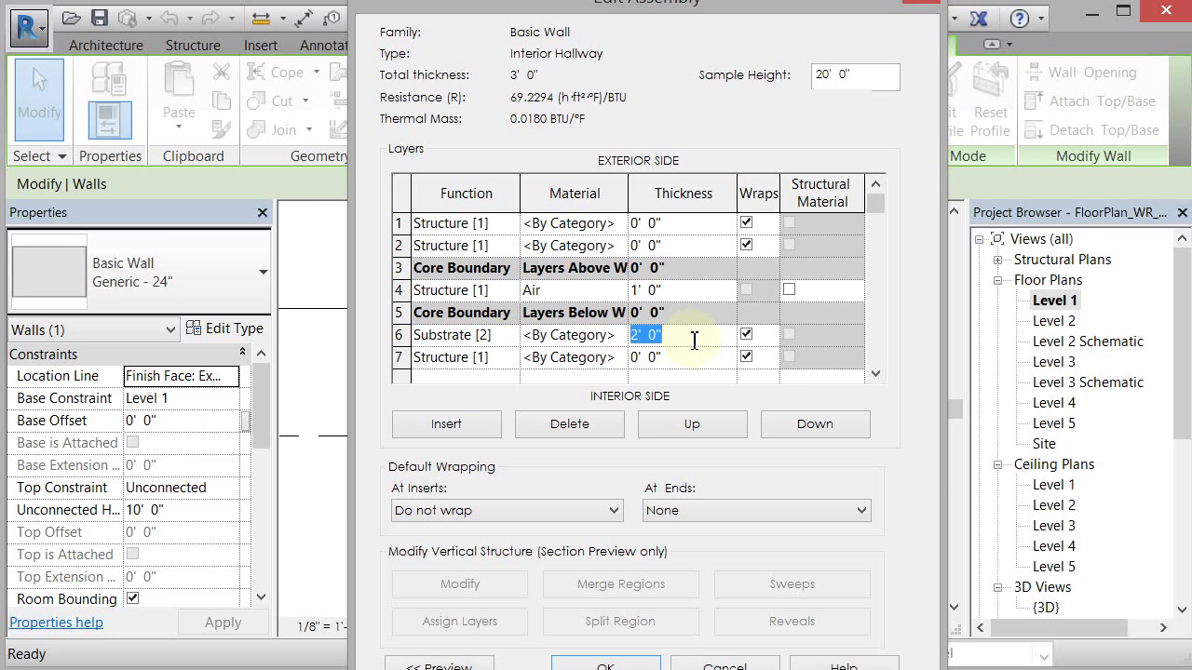
type("5\"")
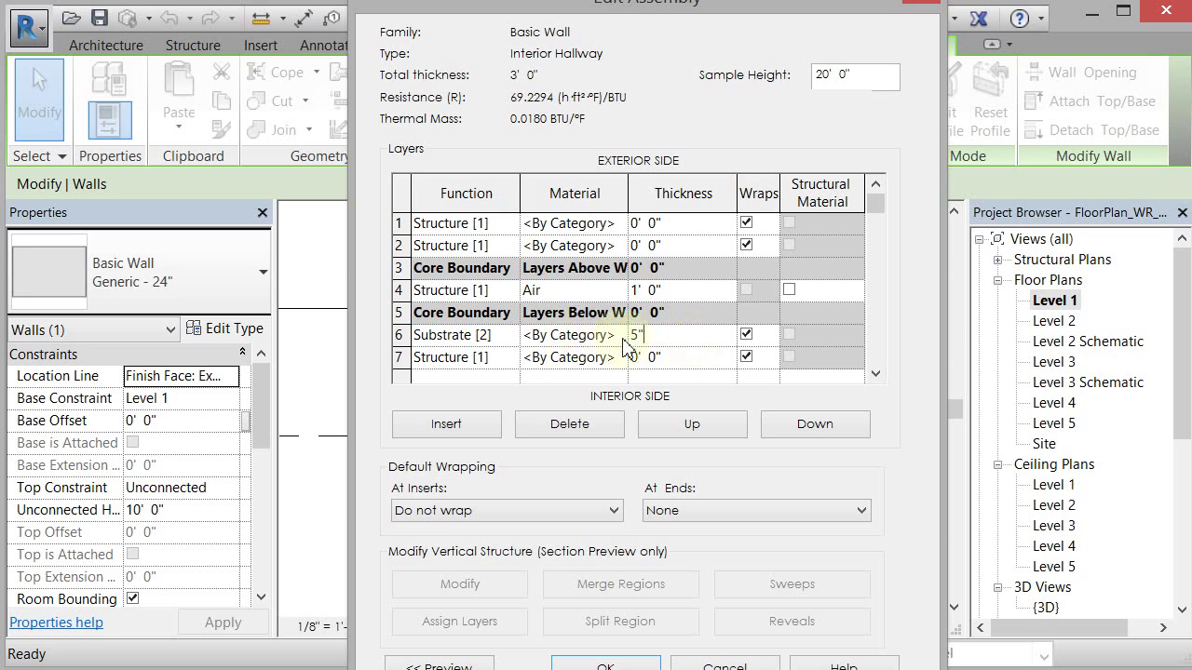
left_click(508, 367)
left_click(510, 360)
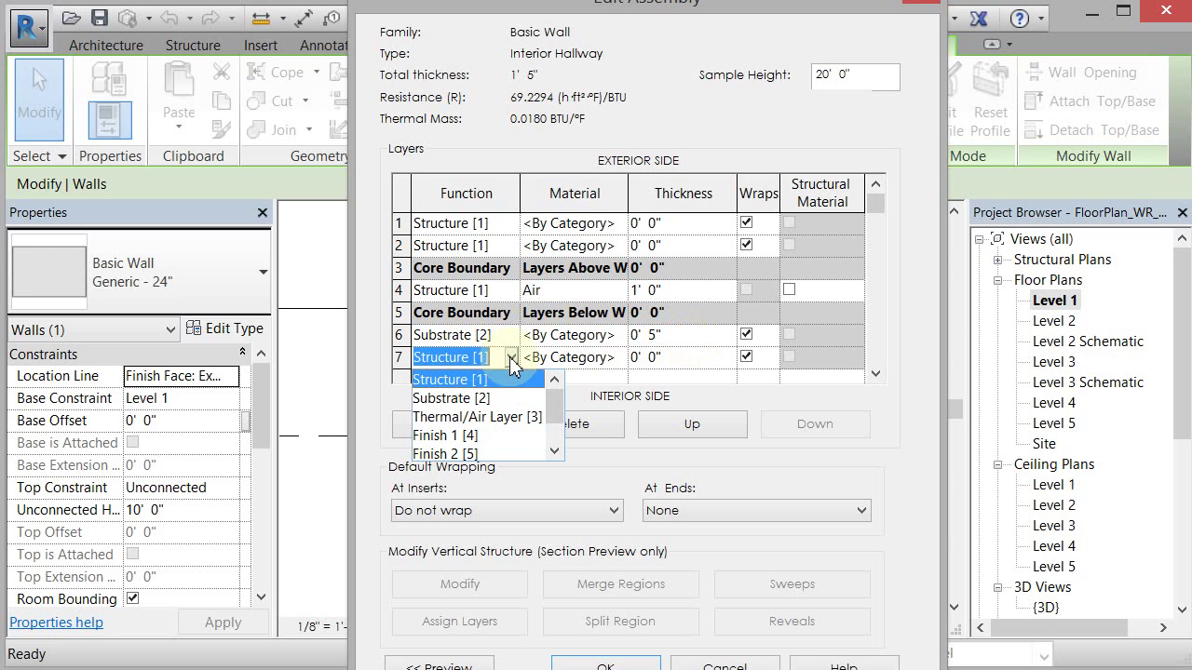
left_click(450, 436)
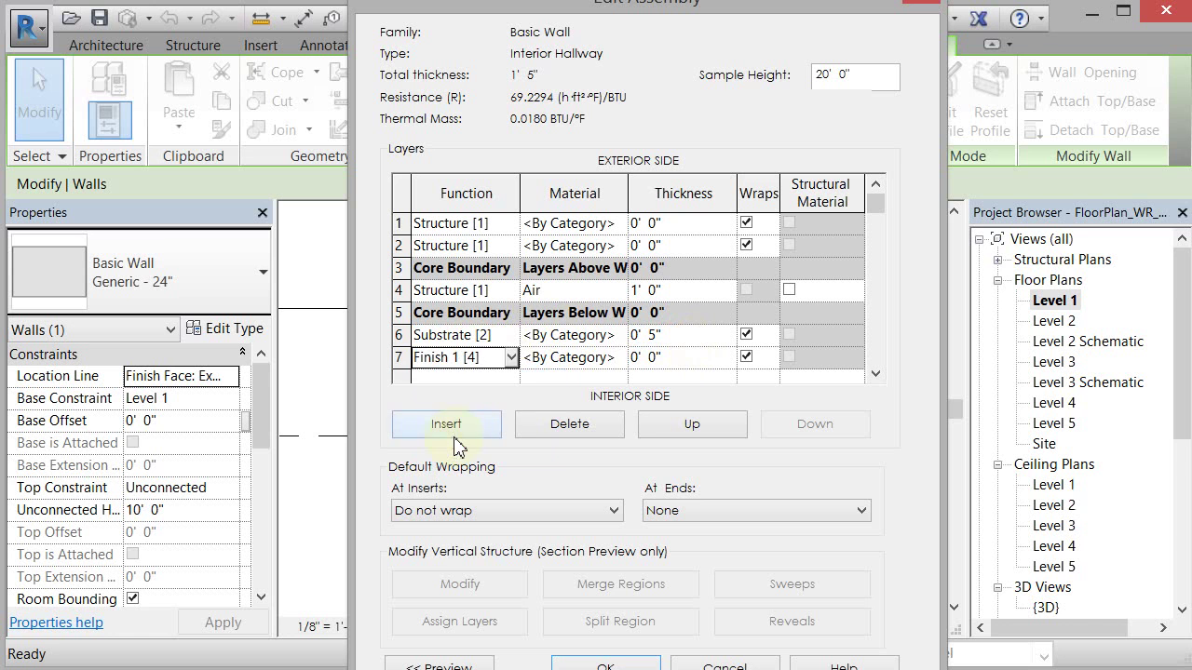
- Search 'plaster', add the library Plaster material to the project, and assign it to row 7
left_click(624, 364)
left_click(620, 356)
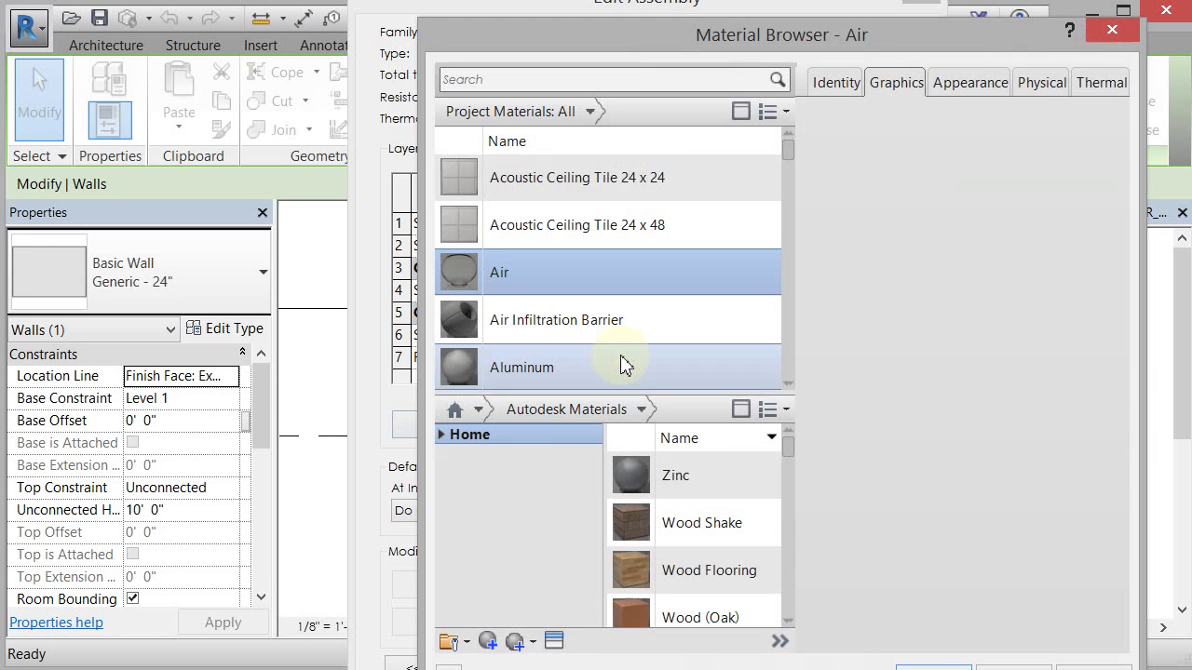
left_click(630, 80)
type("plas")
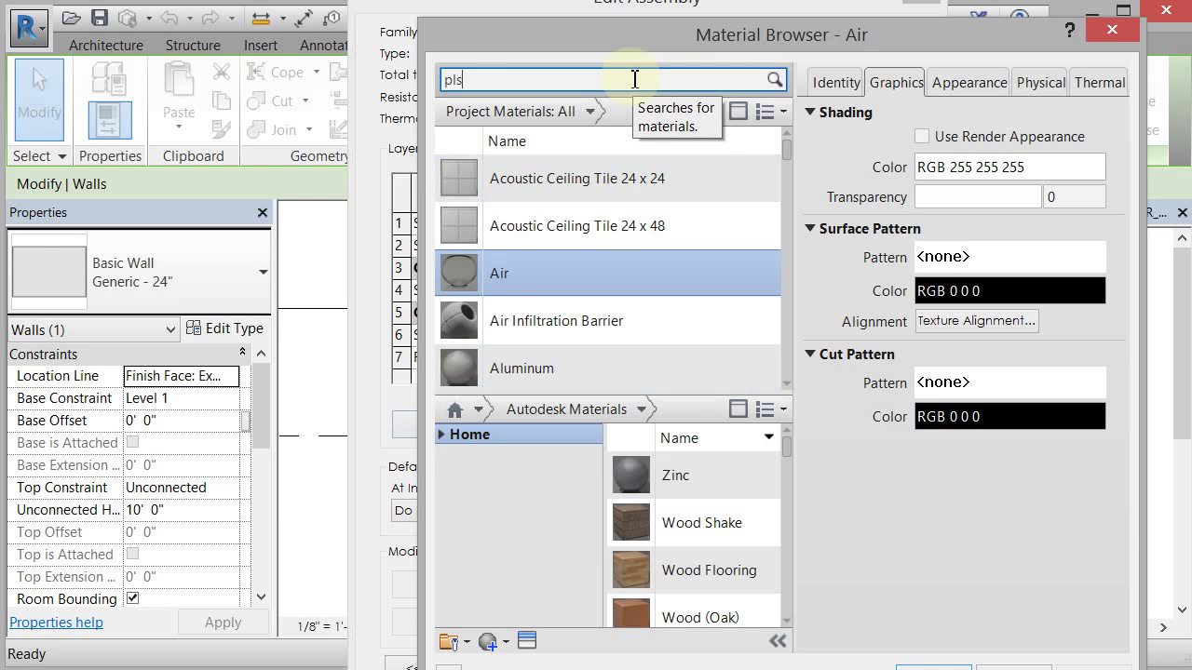
key("BackSpace")
type("aster")
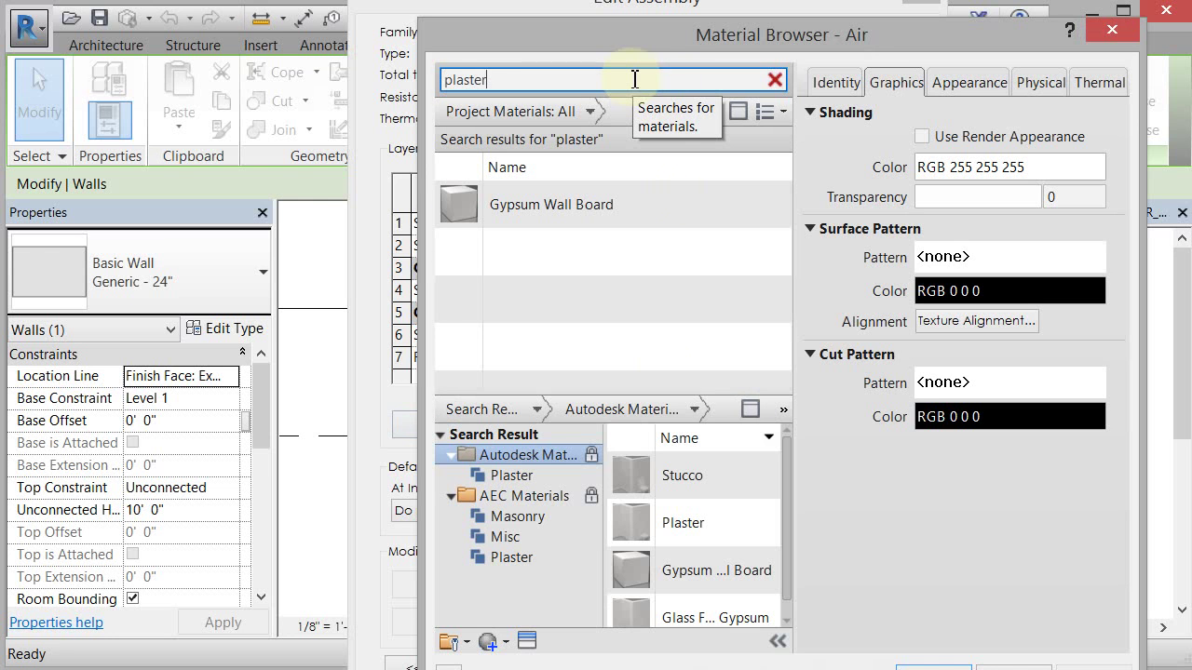
mouse_move(692, 529)
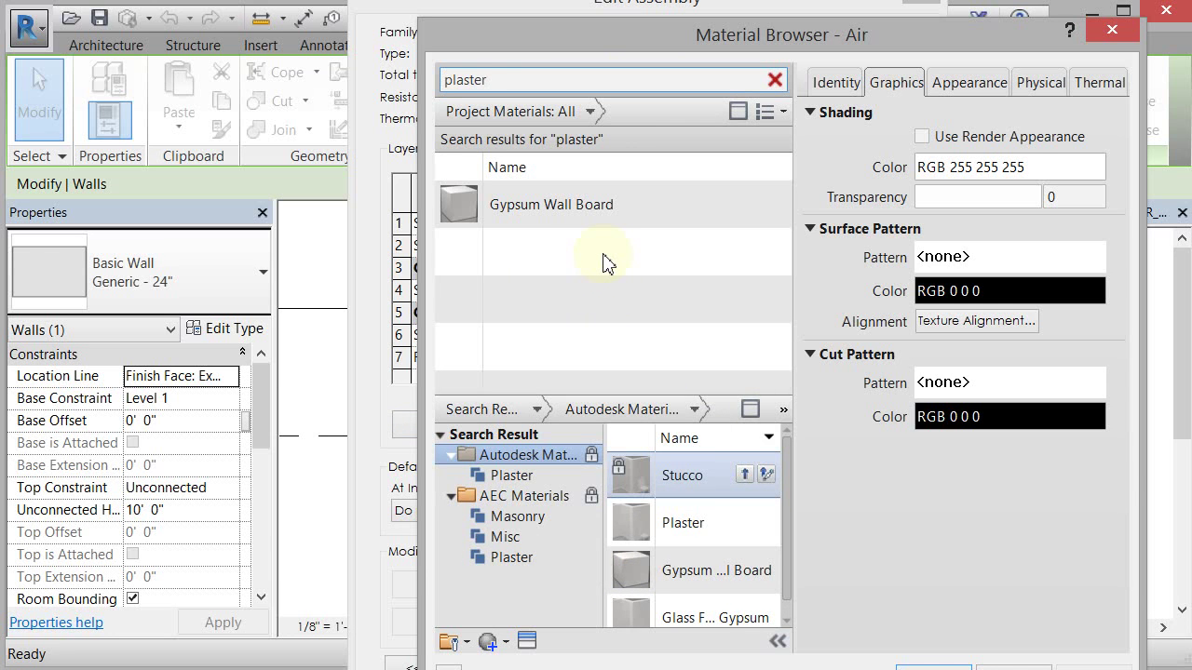
left_click(745, 523)
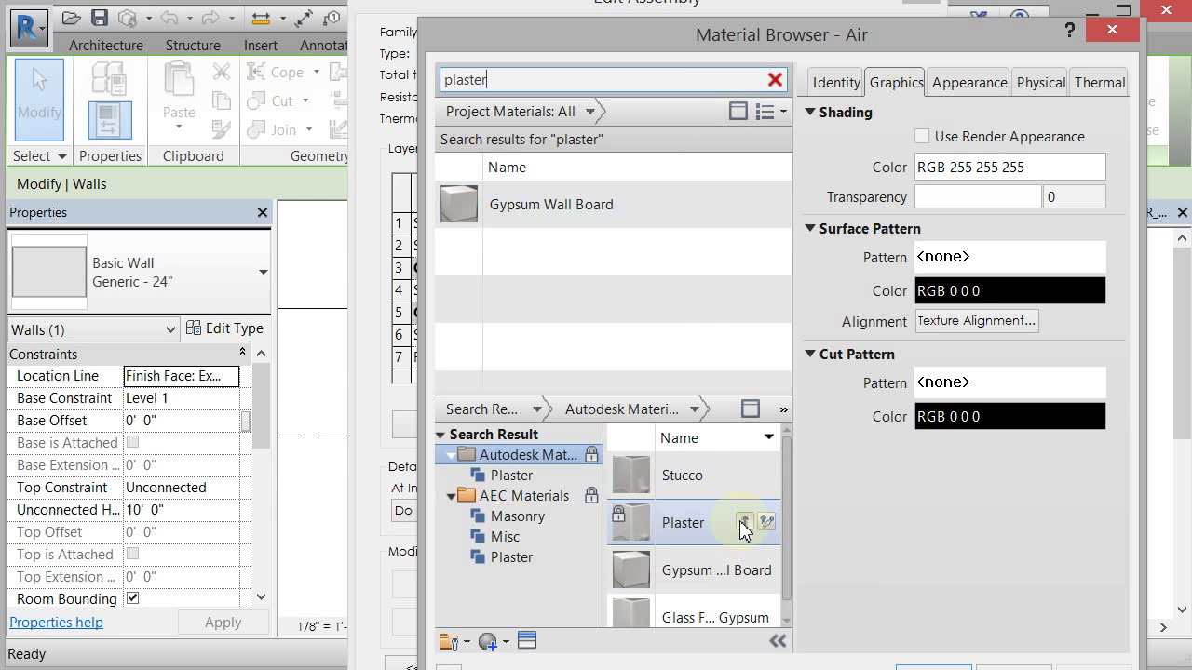
left_click(747, 522)
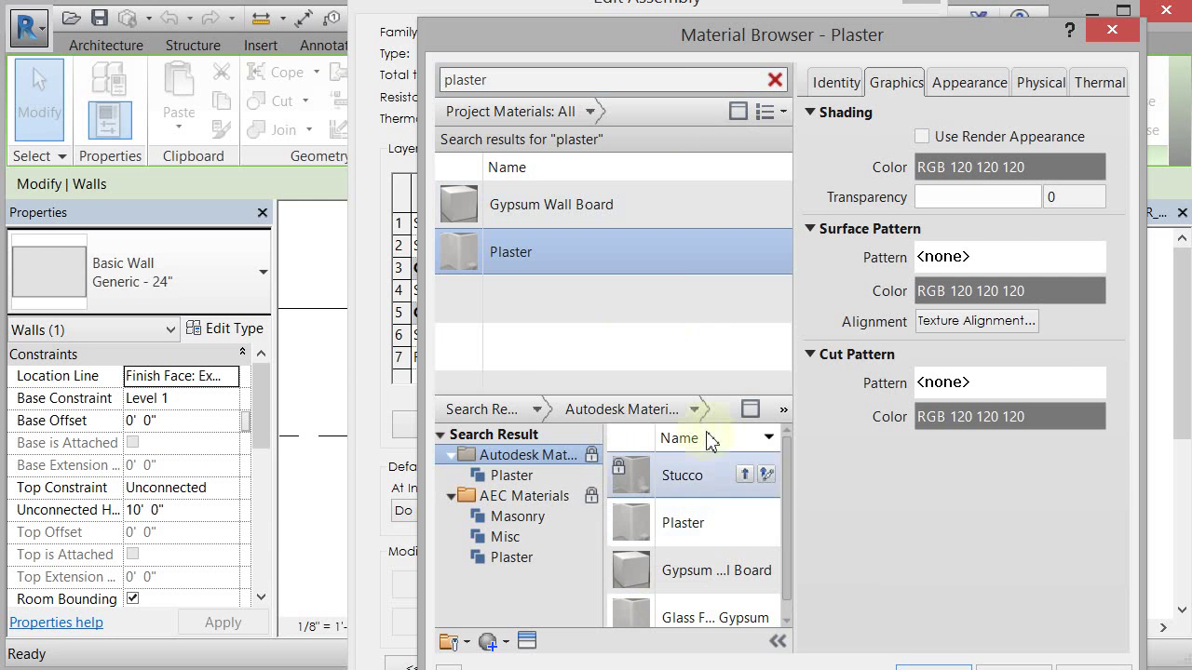
left_click(934, 665)
- Set the plaster row 7 to 1" and make row 2 a 5" Substrate [2] layer
left_click(722, 361)
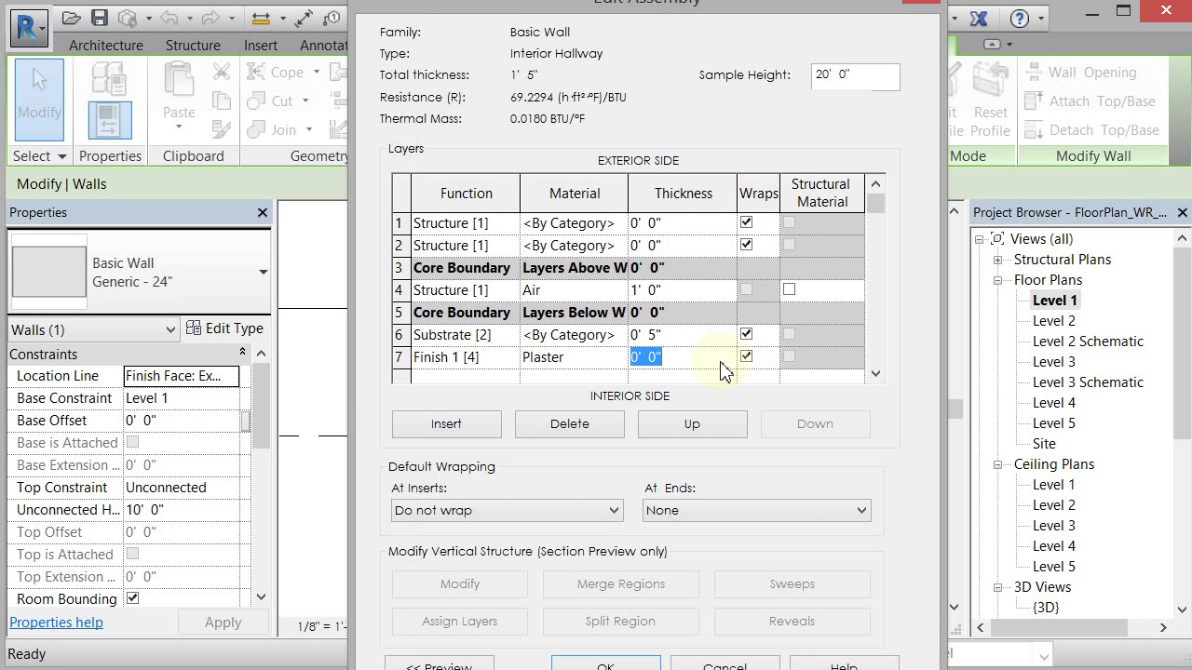
type("1")
left_click(515, 247)
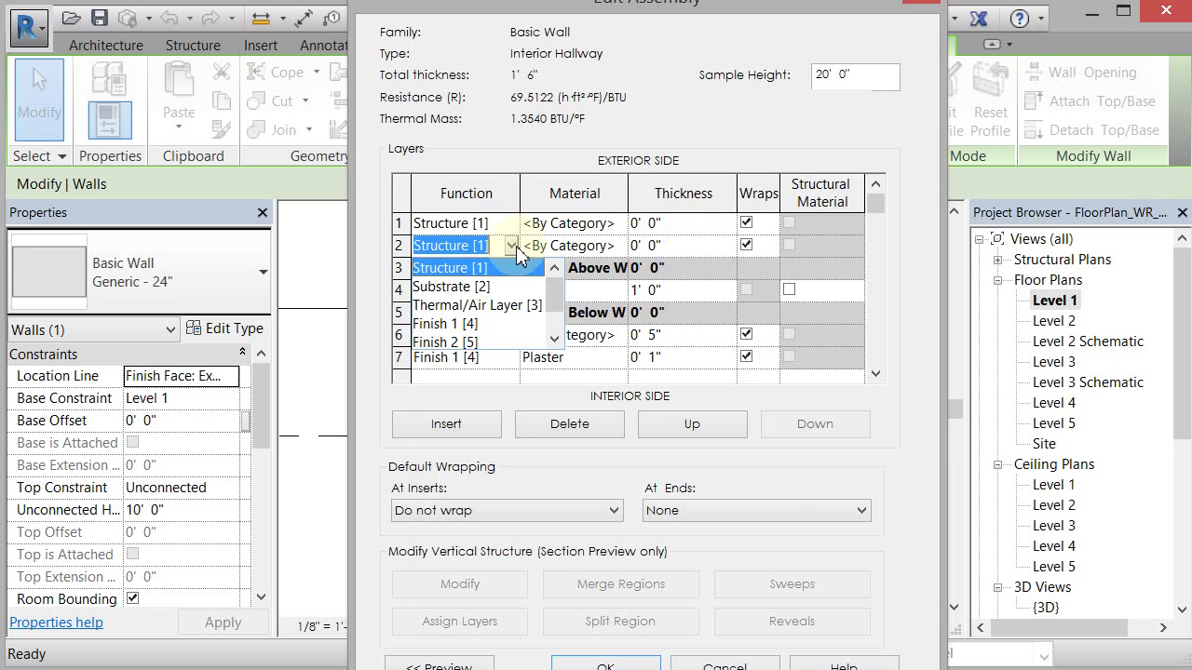
left_click(465, 287)
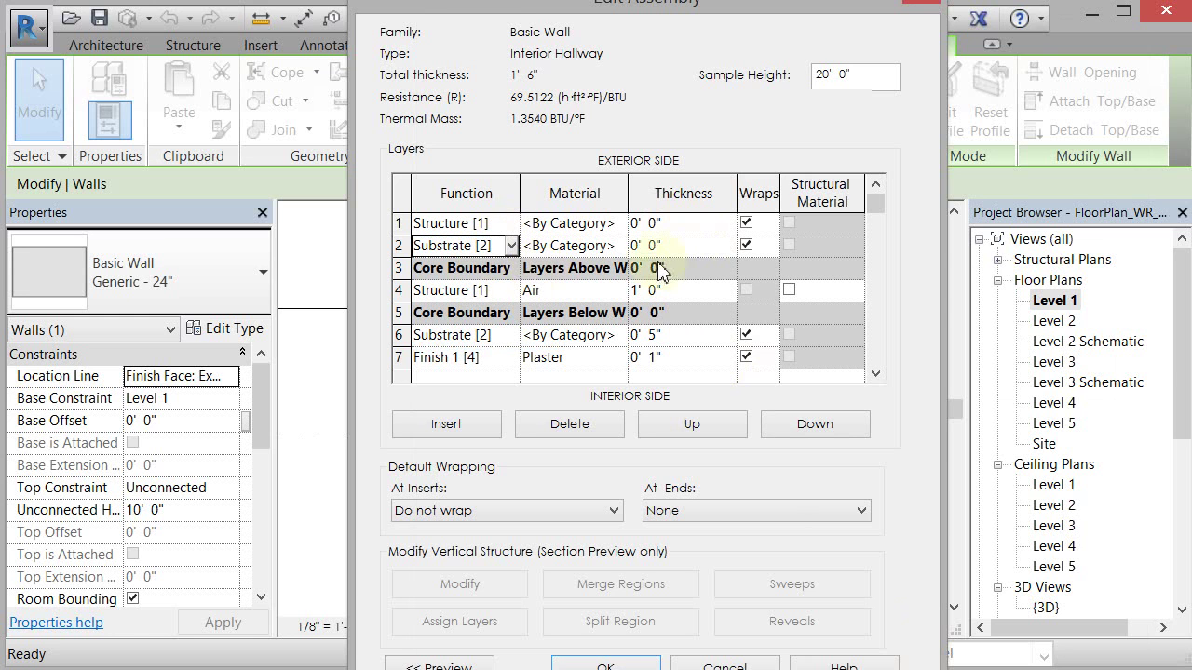
left_click(691, 246)
type("5\"")
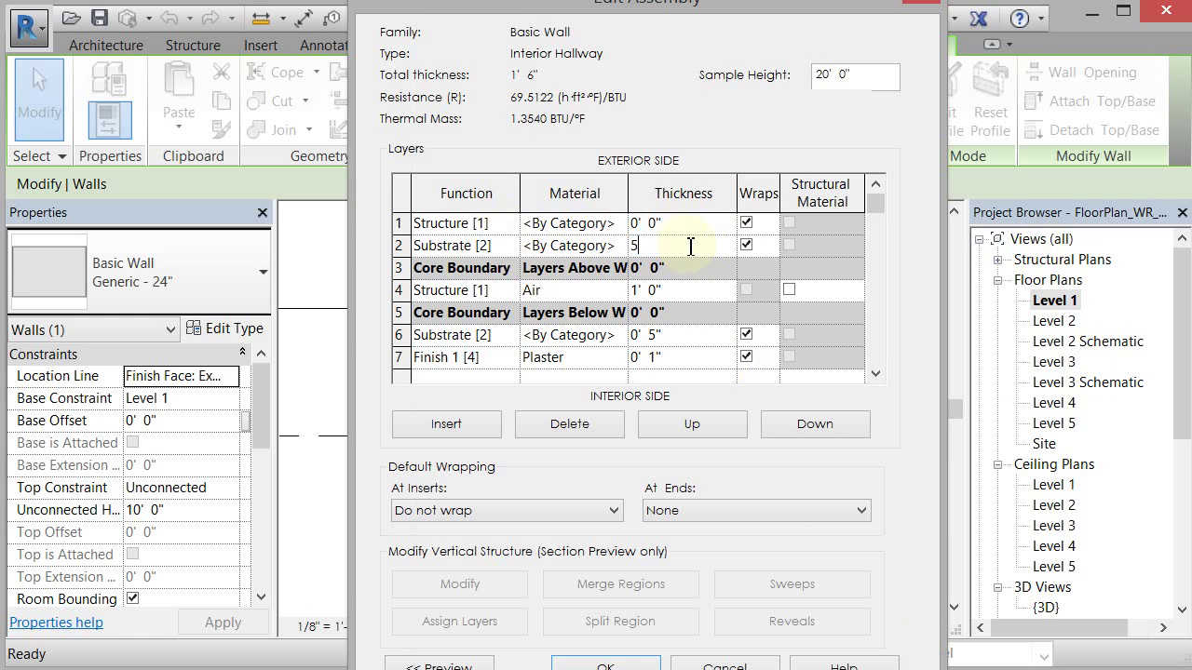
- Make row 1 a 1" Finish 1 [4] layer, bringing the total to 2' 0"
left_click(515, 226)
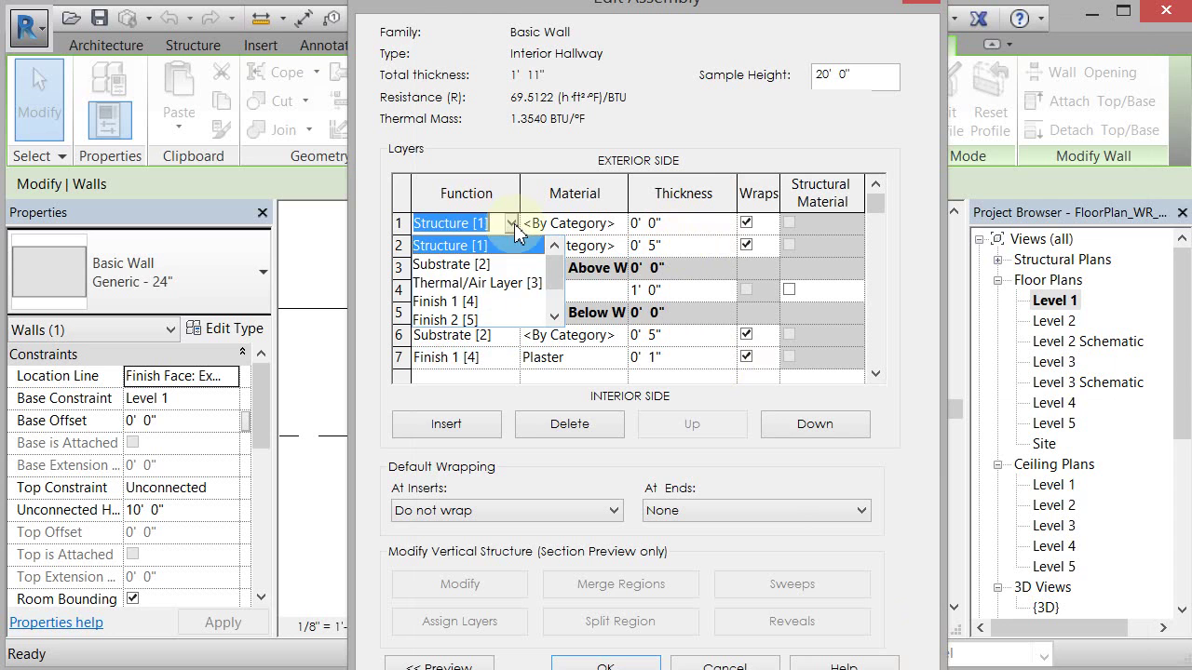
left_click(474, 303)
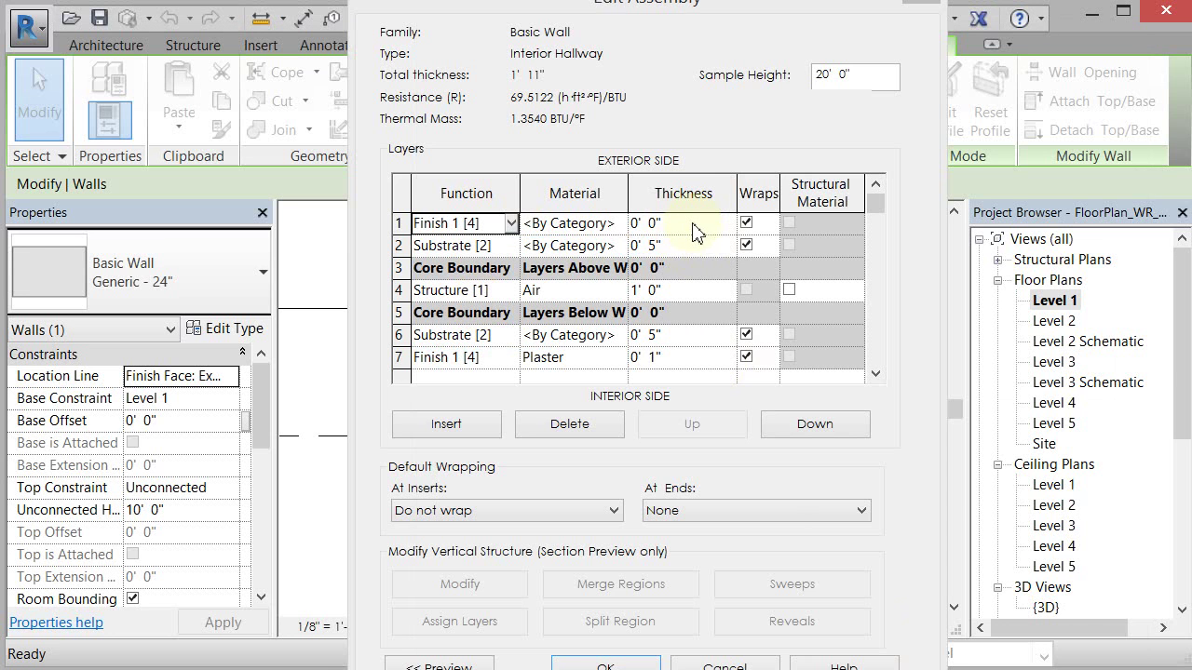
left_click(692, 227)
type("1")
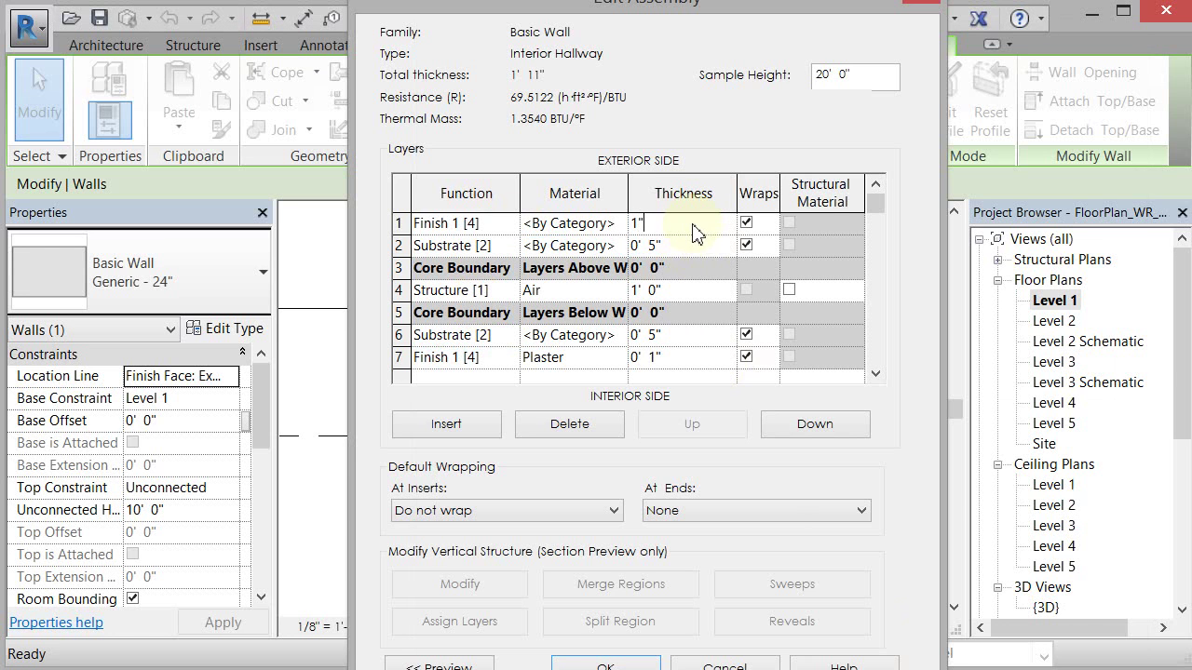
left_click(626, 230)
left_click(622, 223)
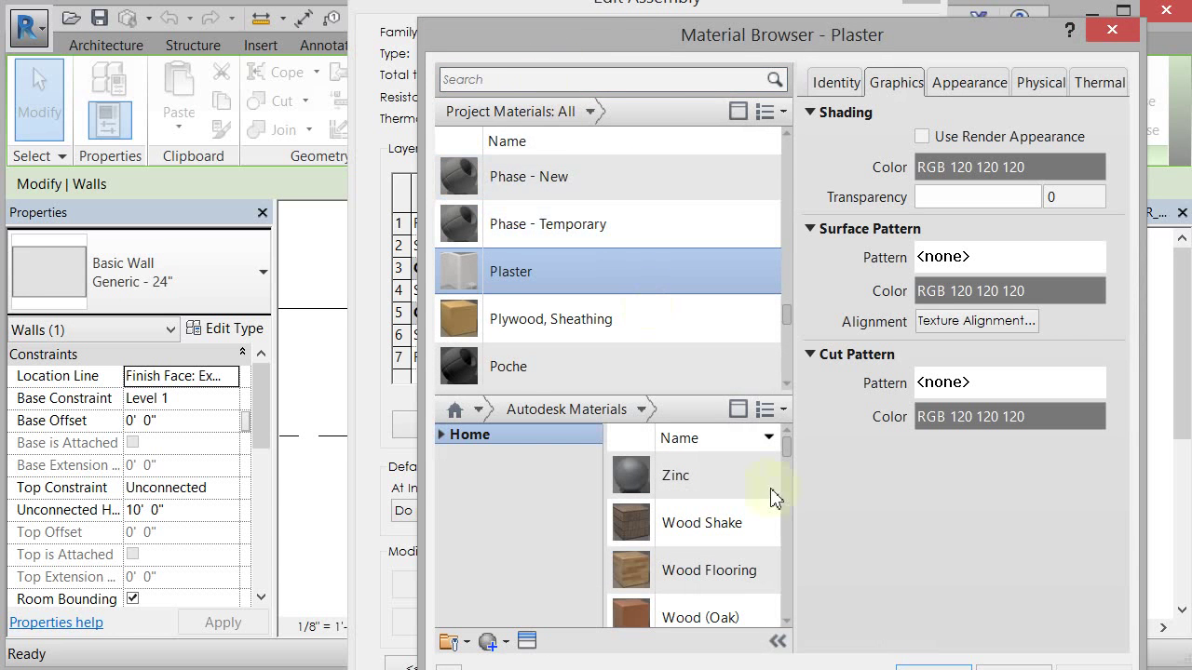
- Give row 1 Plaster, make Air the structural material, and apply Interior Hallway to the wall
key("Return")
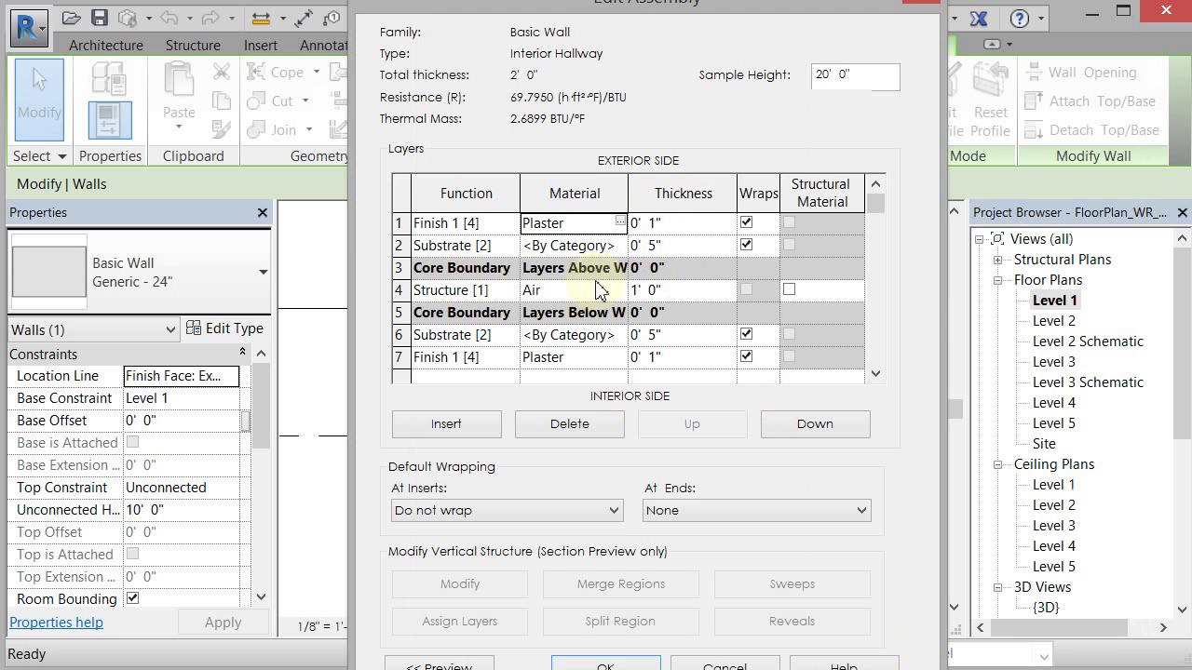
left_click(791, 289)
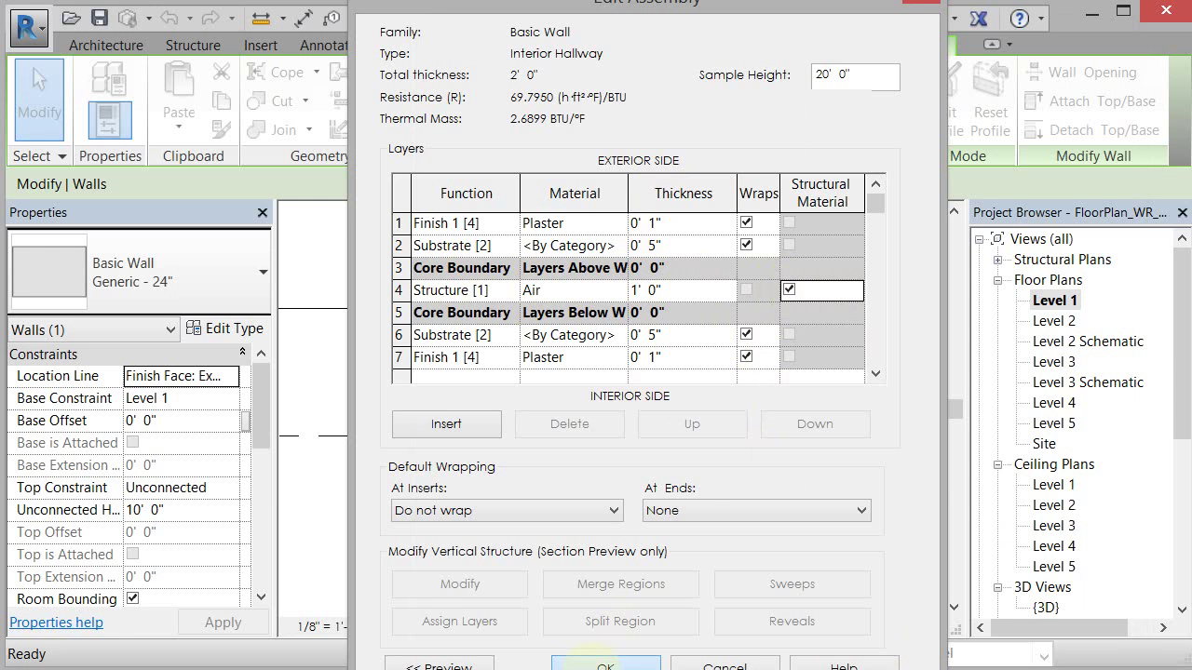
left_click(606, 667)
left_click(631, 666)
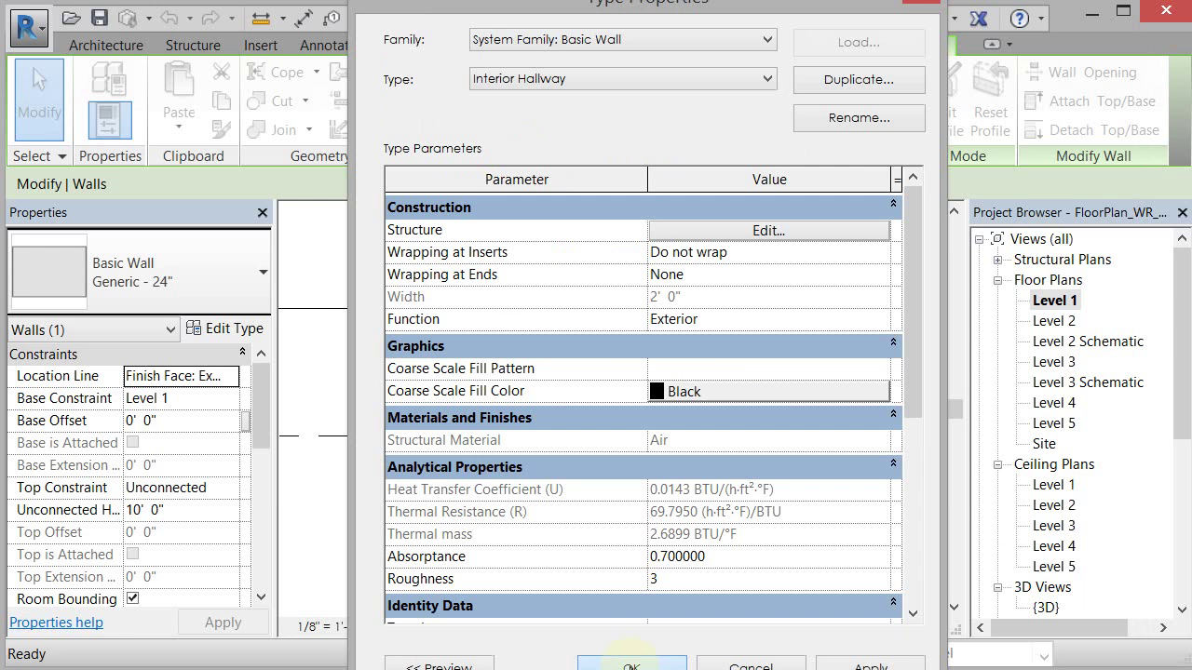
- Deselect the wall and pan and zoom the Level 1 plan to review the hallway walls near the stairs
left_click(615, 524)
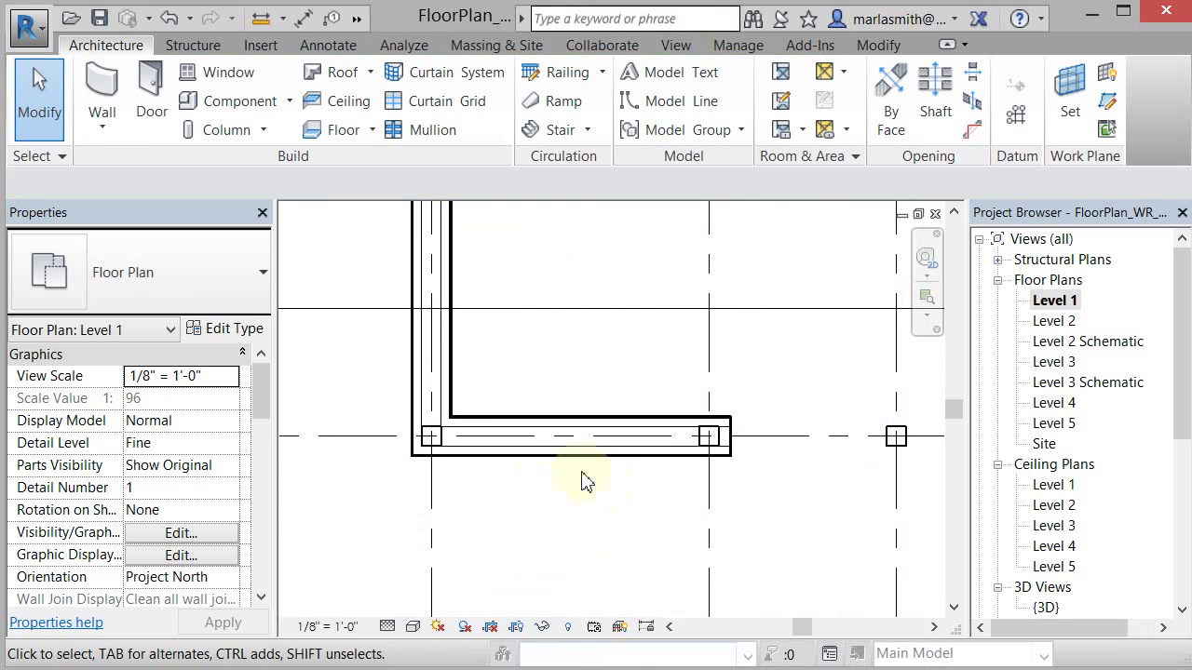
scroll(503, 436, "down", 3)
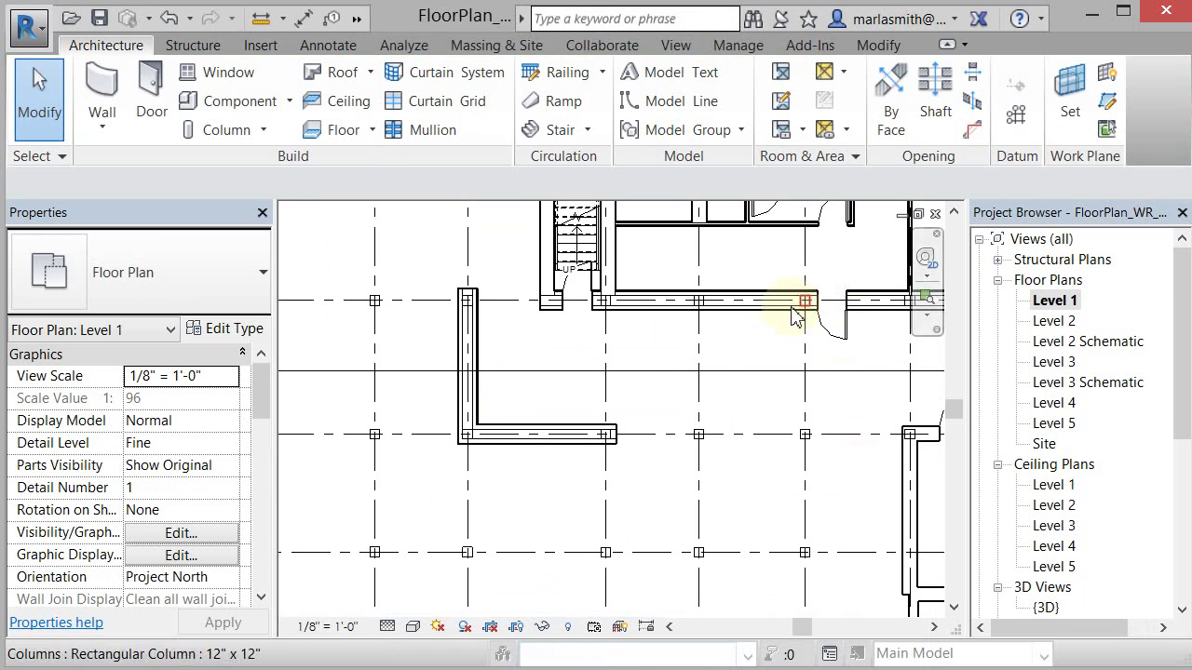
middle_click_drag(798, 308, 377, 424)
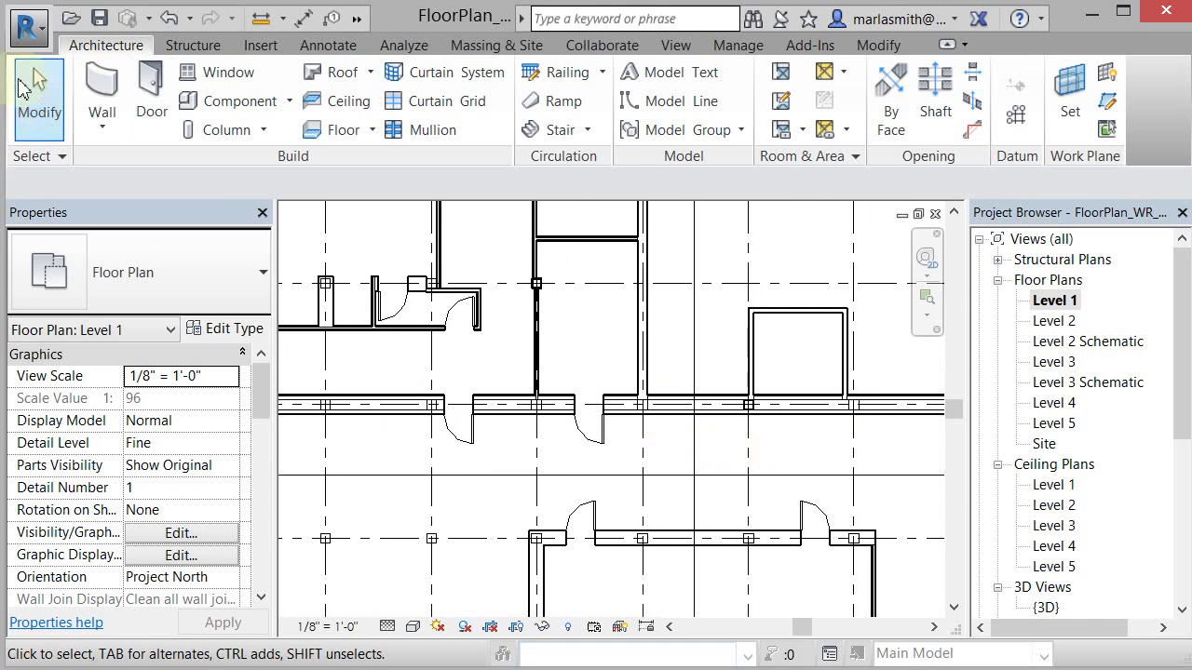
scroll(703, 426, "up", 5)
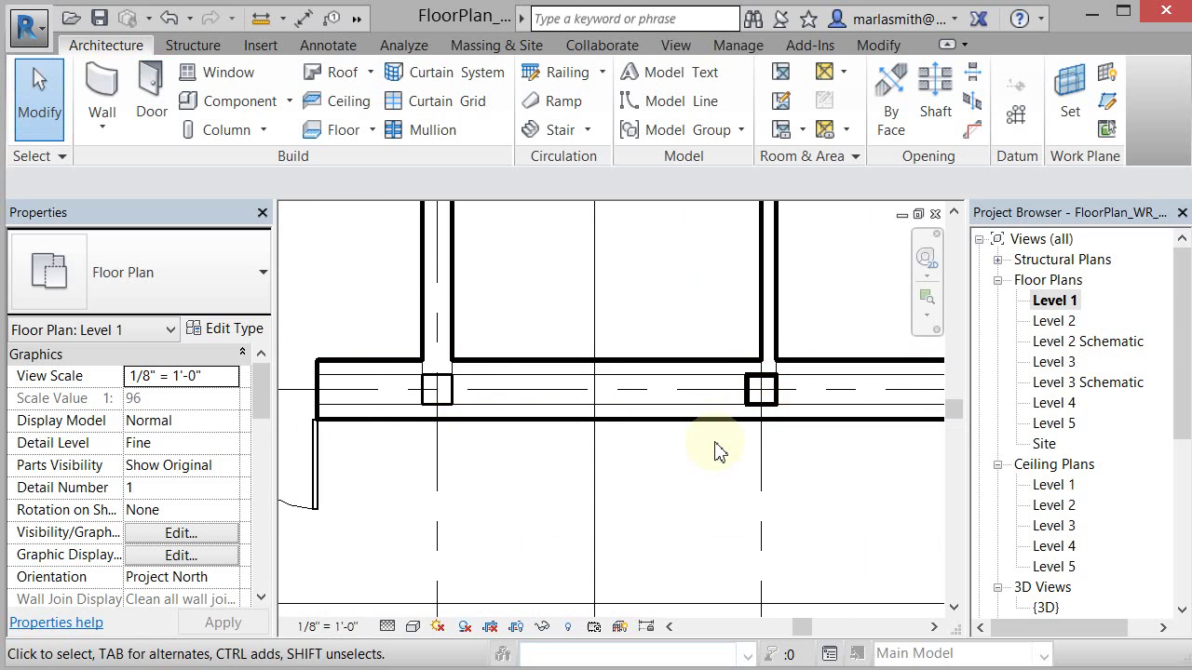
scroll(717, 451, "down", 2)
scroll(881, 466, "down", 2)
middle_click_drag(880, 465, 349, 471)
scroll(838, 452, "up", 2)
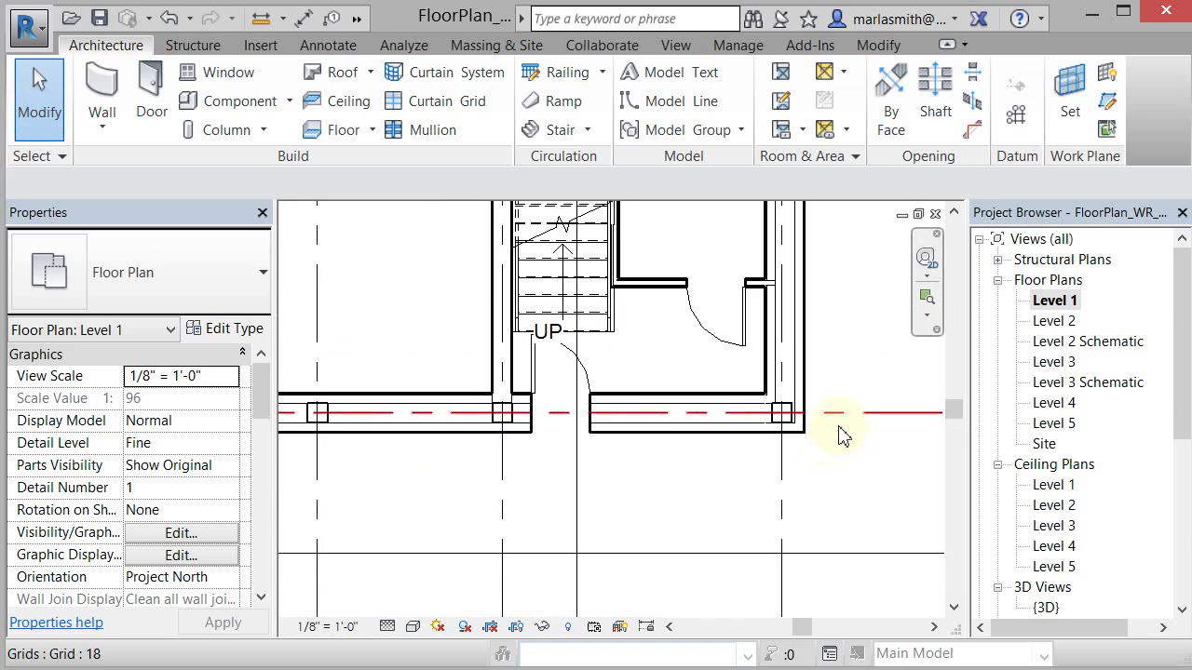
scroll(769, 457, "up", 1)
scroll(827, 457, "down", 1)
scroll(831, 460, "down", 2)
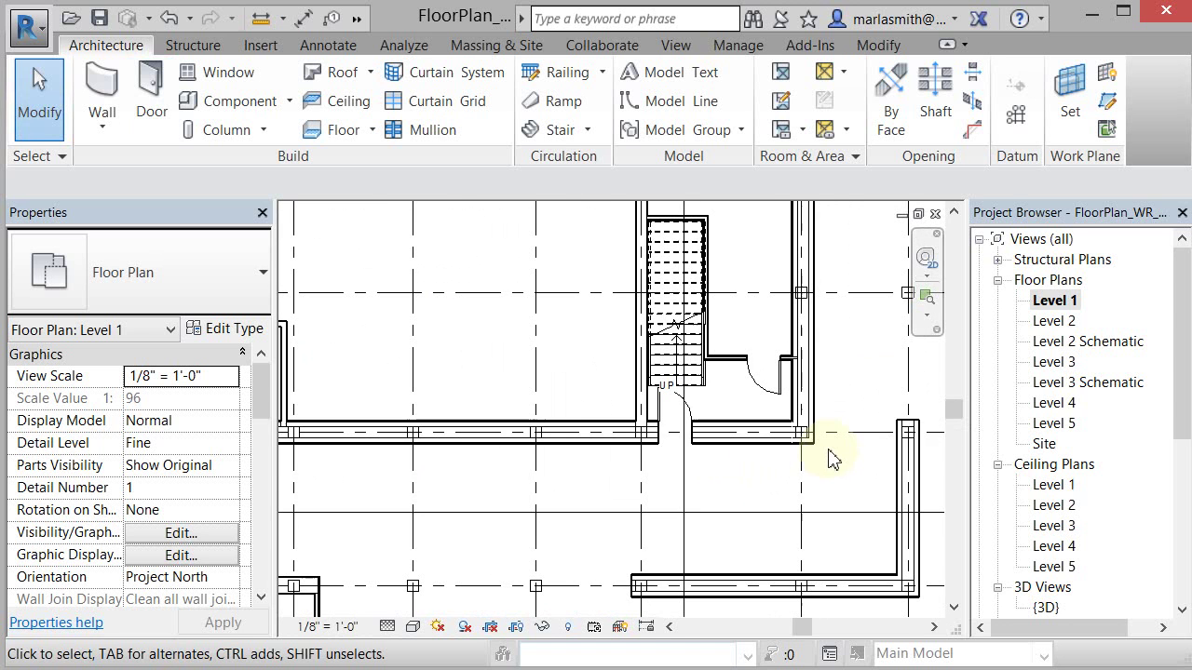
scroll(904, 428, "up", 3)
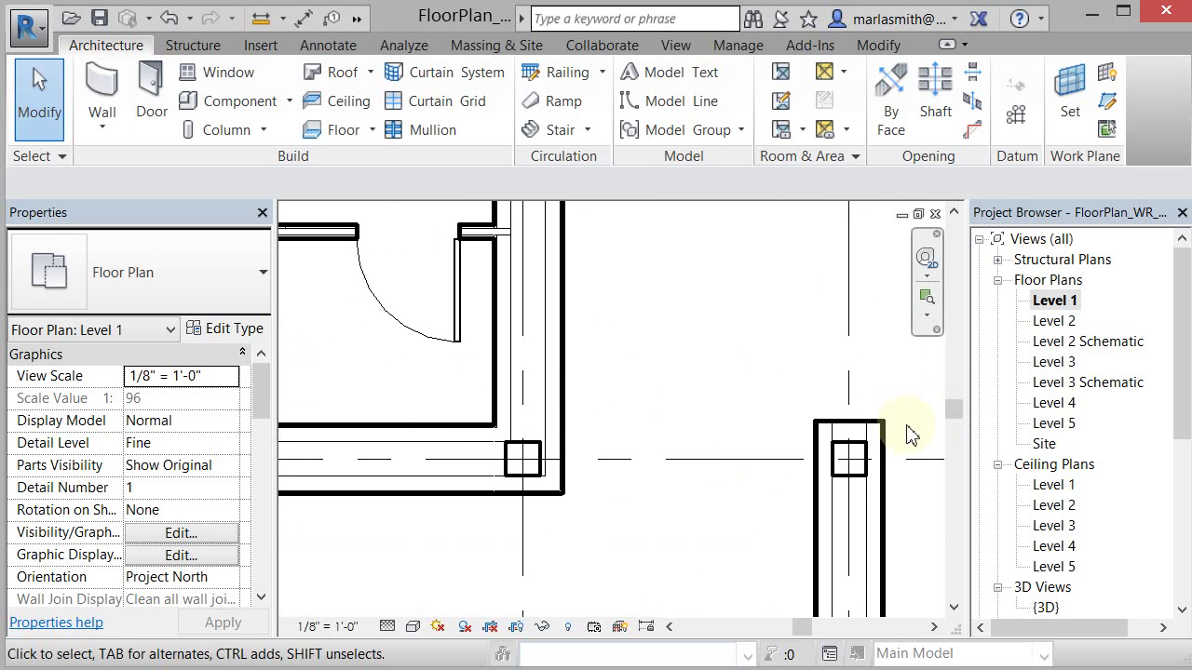
- Set Wrapping at Ends to Exterior for the Interior Hallway wall type at the column end
left_click(890, 438)
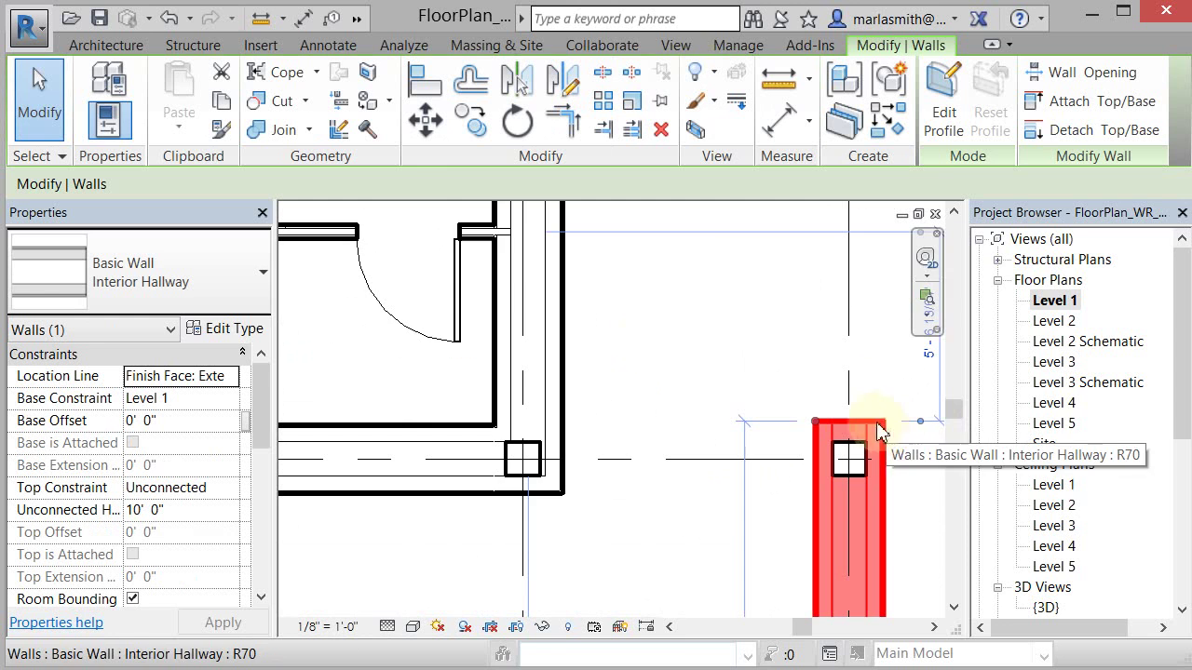
left_click(237, 331)
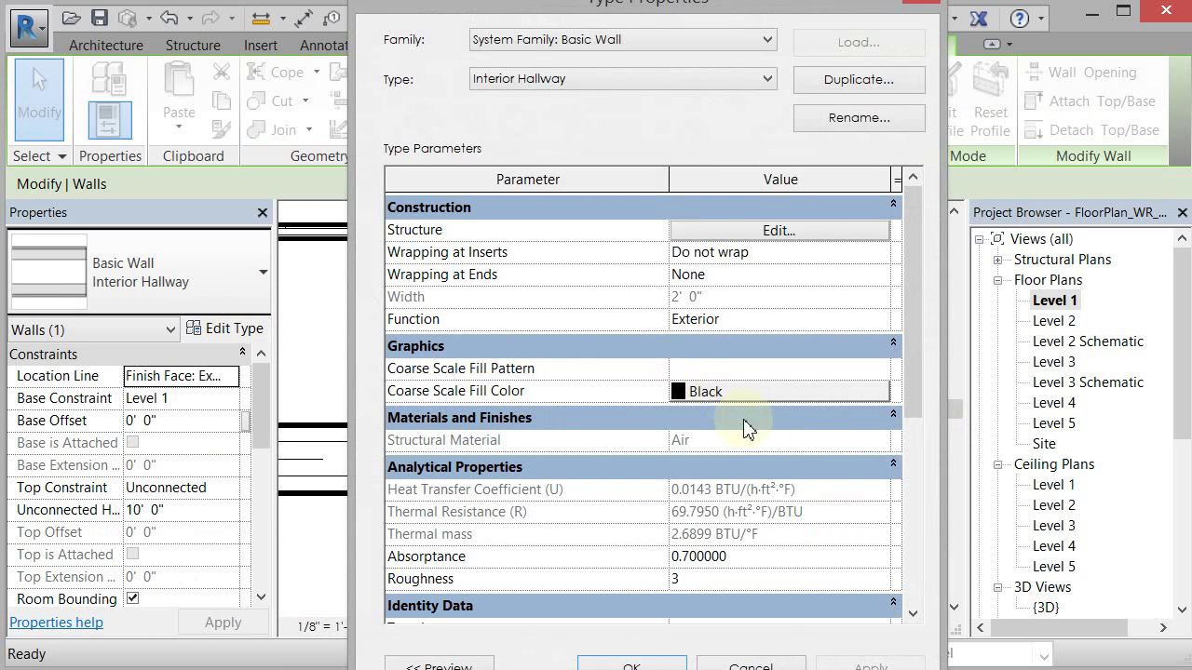
left_click(881, 274)
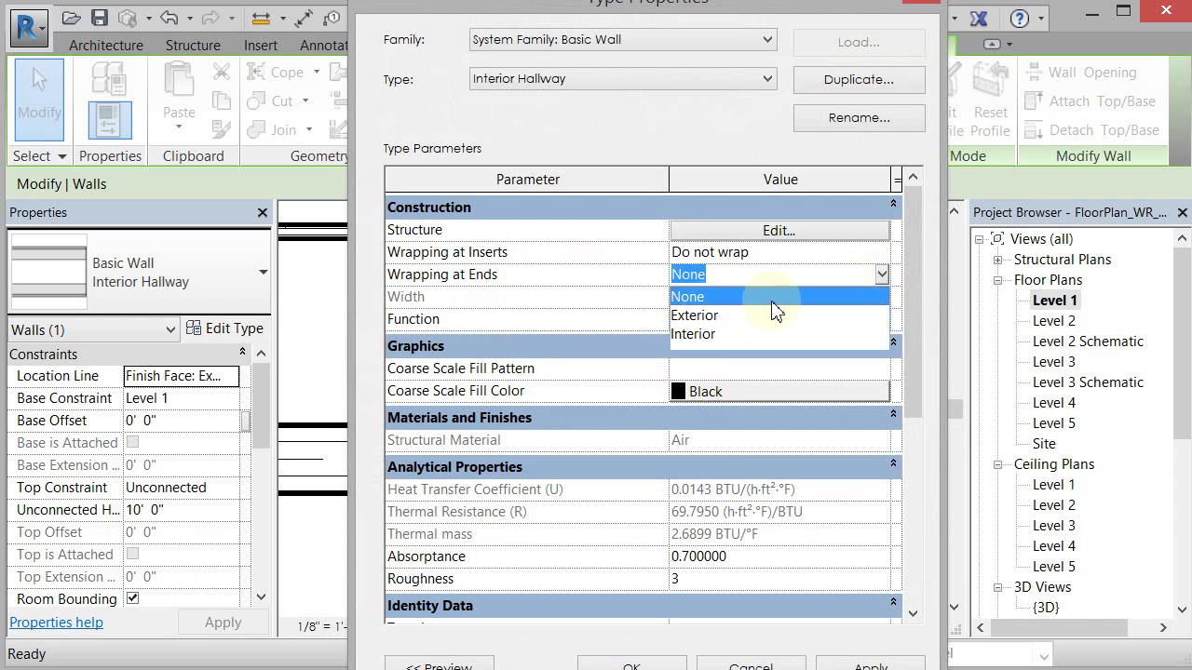
left_click(713, 317)
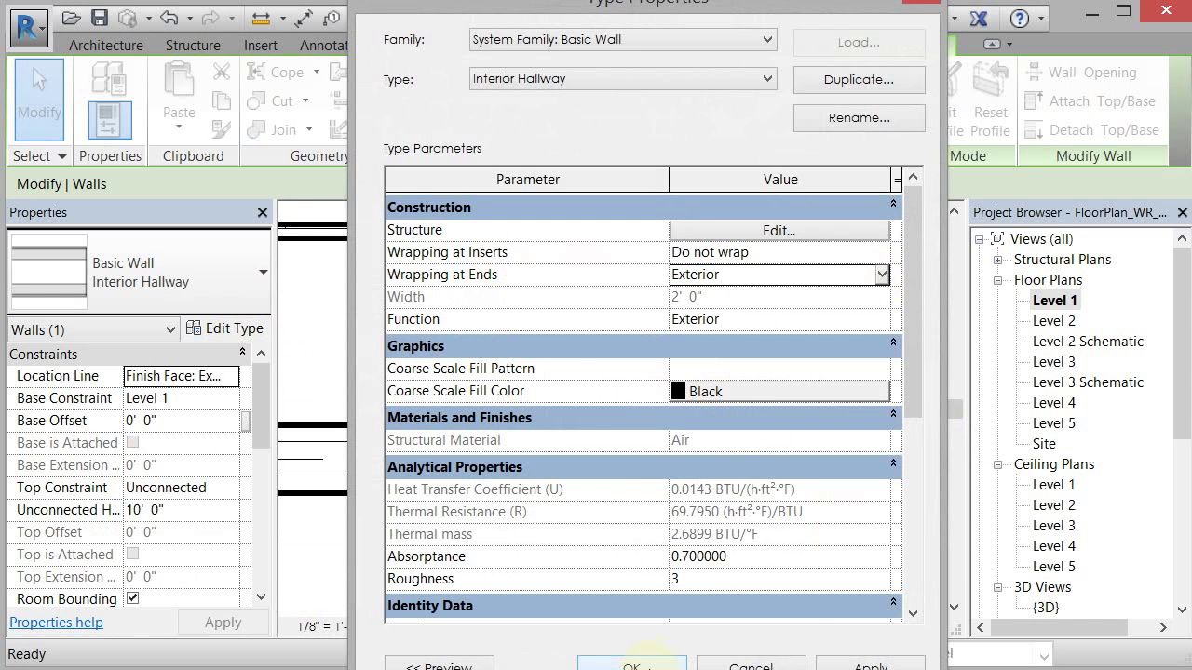
left_click_drag(777, 6, 466, 3)
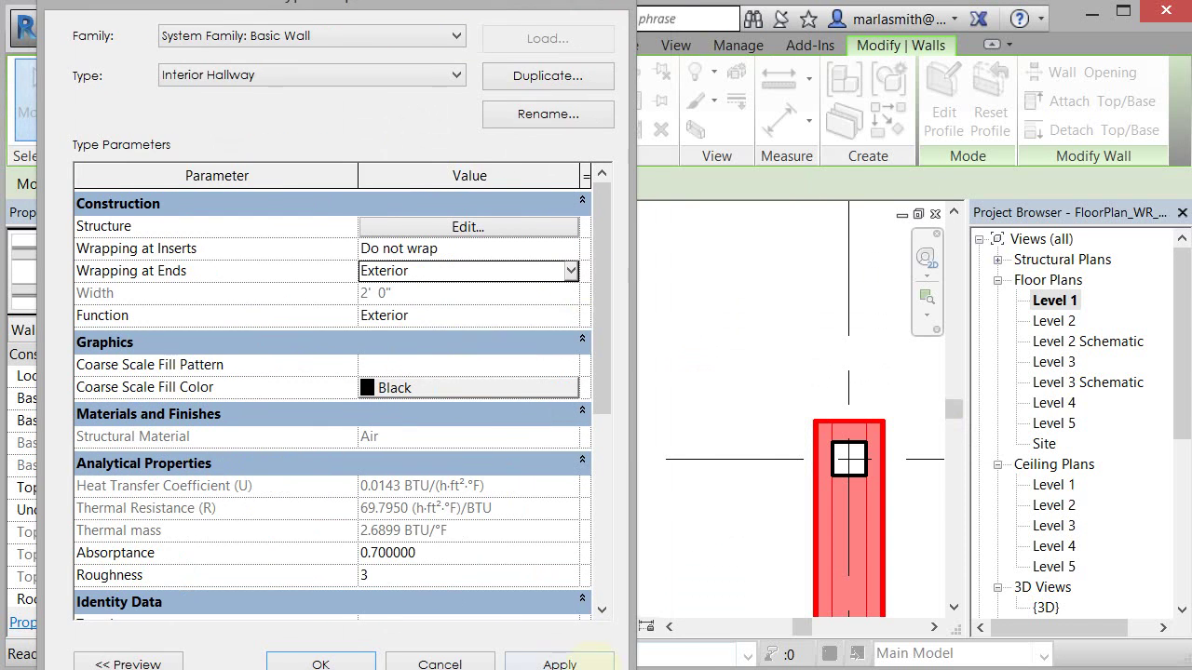
left_click(577, 661)
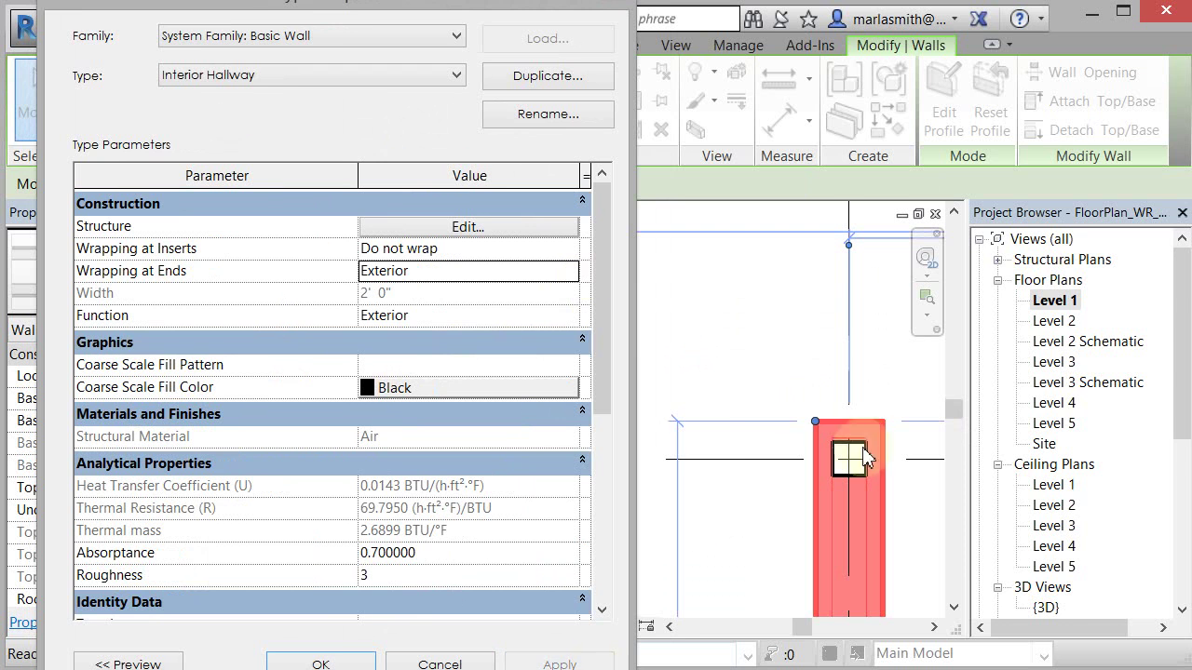
left_click(332, 664)
left_click(726, 375)
- Switch the Level 1 plan to Medium detail to show the hallway wall's layer lines
scroll(768, 473, "up", 2)
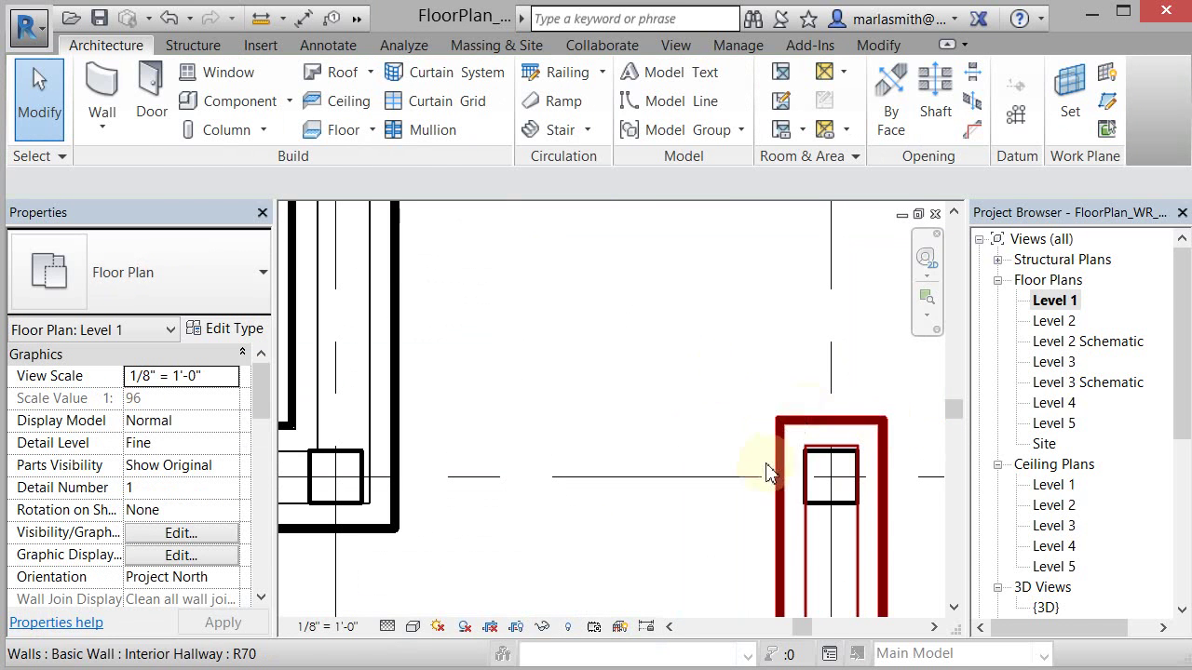
scroll(827, 301, "down", 4)
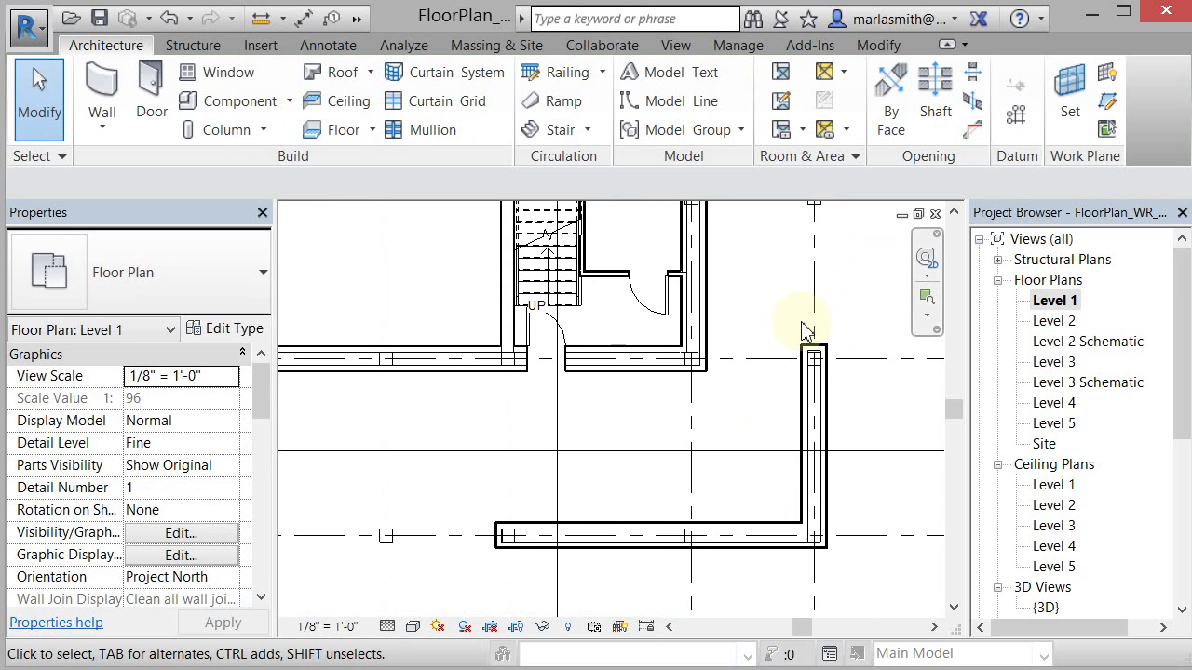
scroll(807, 331, "down", 1)
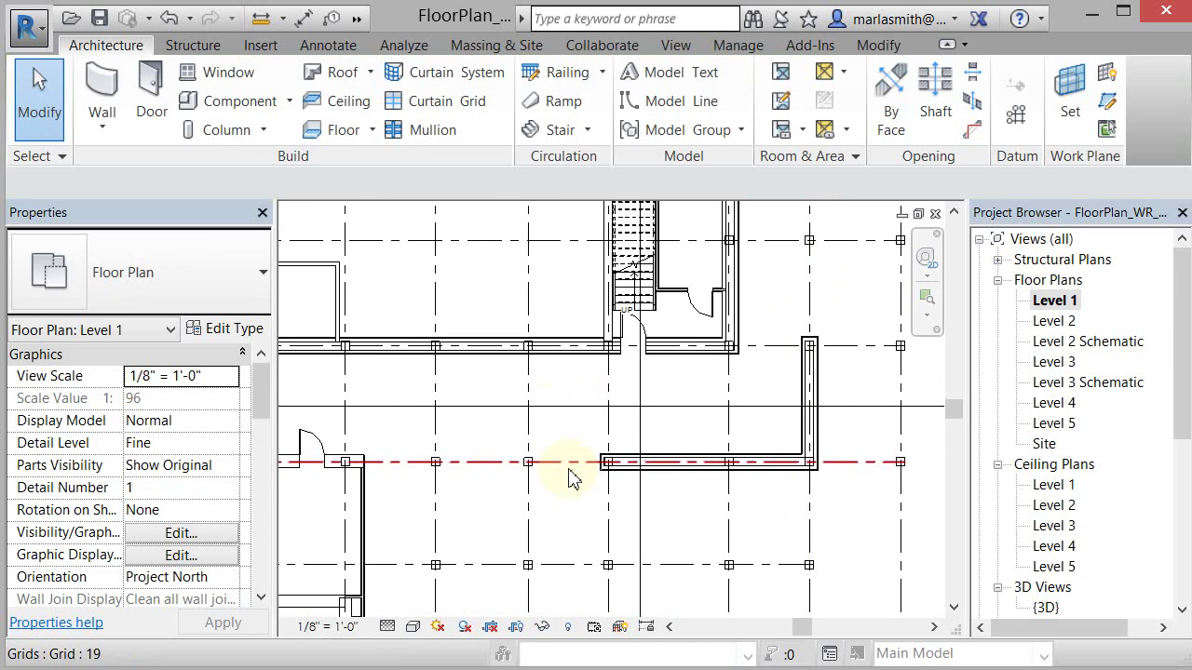
left_click(389, 627)
left_click(409, 580)
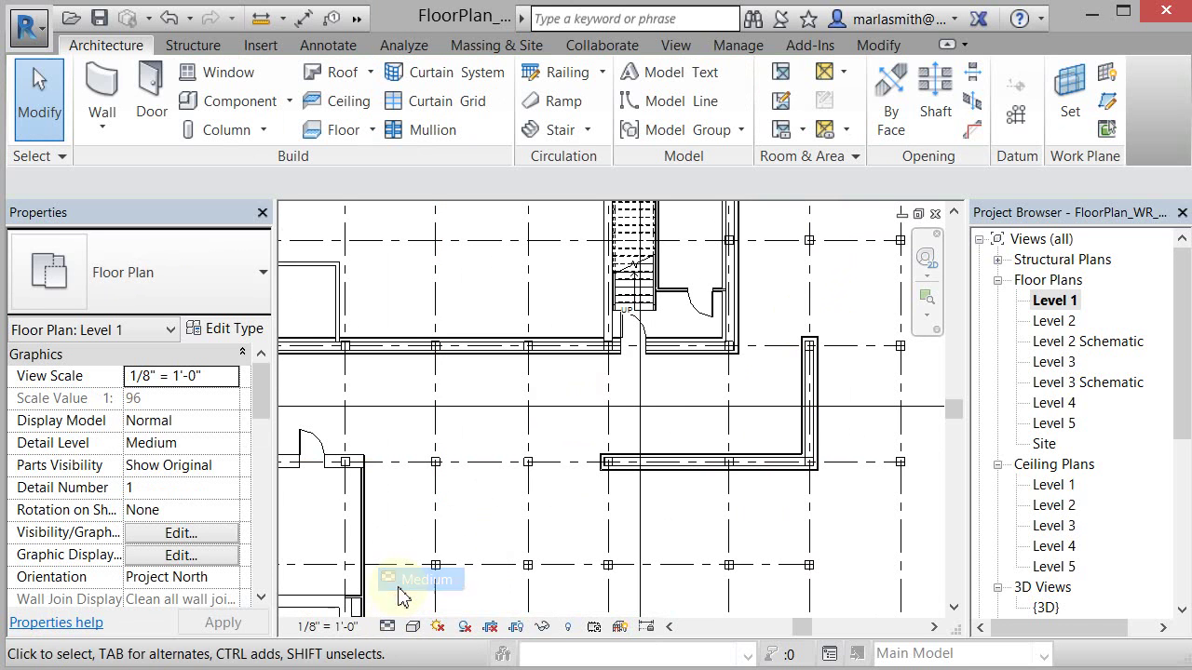
scroll(672, 460, "up", 3)
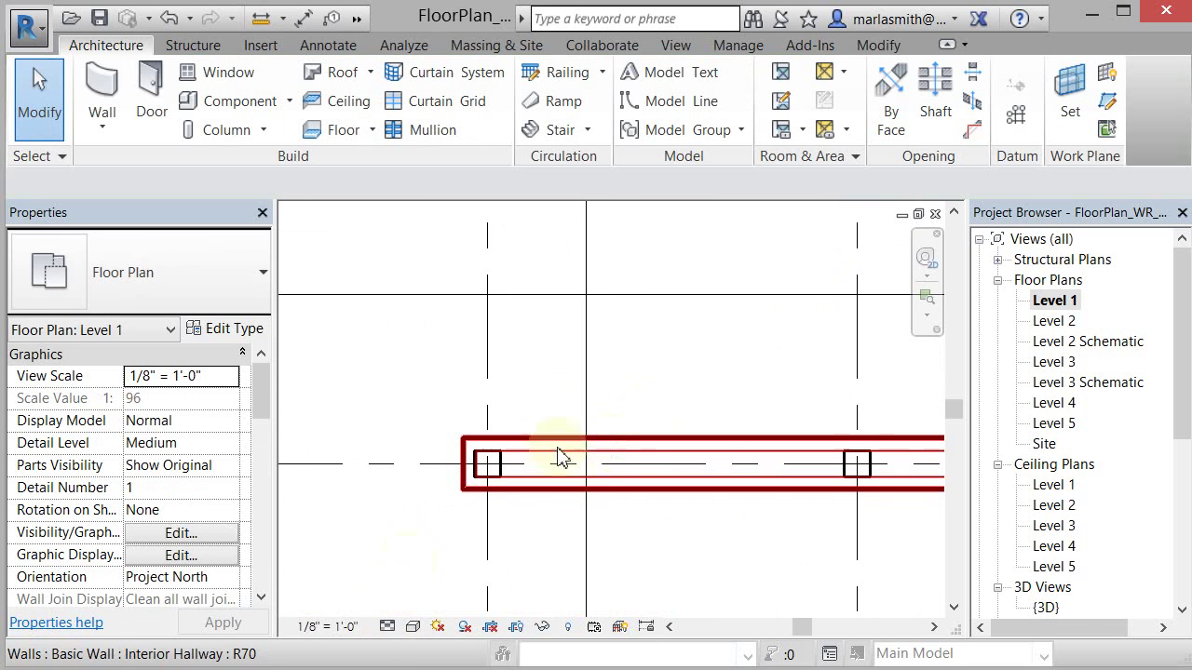
- Compare the hallway walls at Coarse detail, then return the plan to Medium
left_click(386, 627)
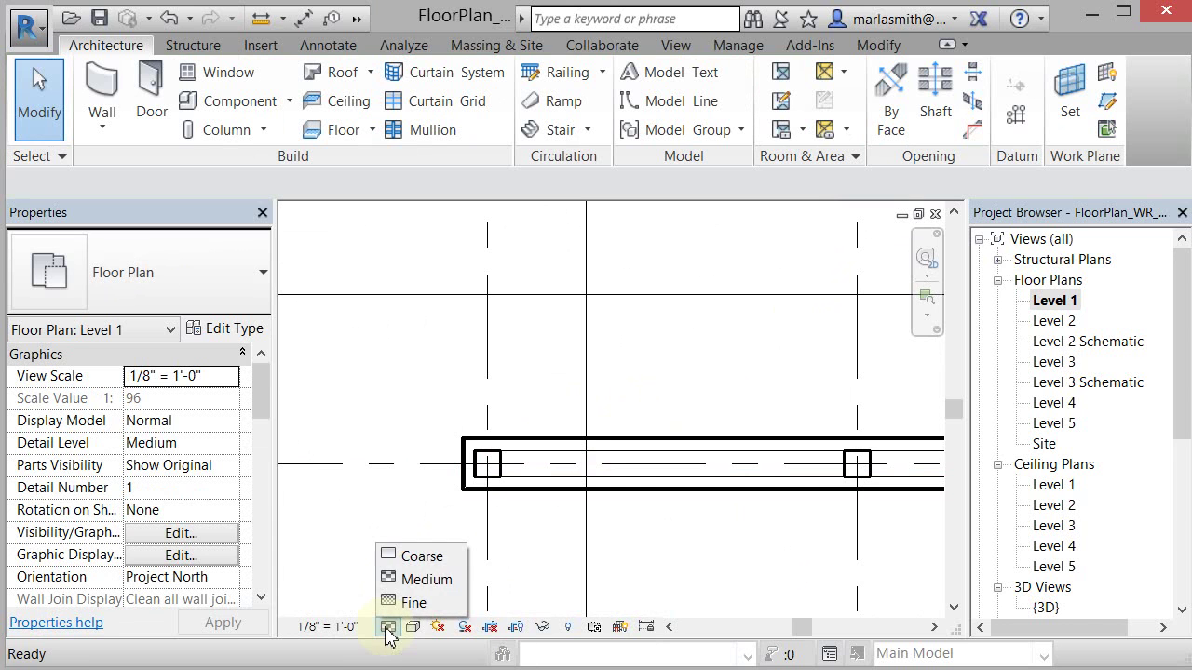
left_click(402, 556)
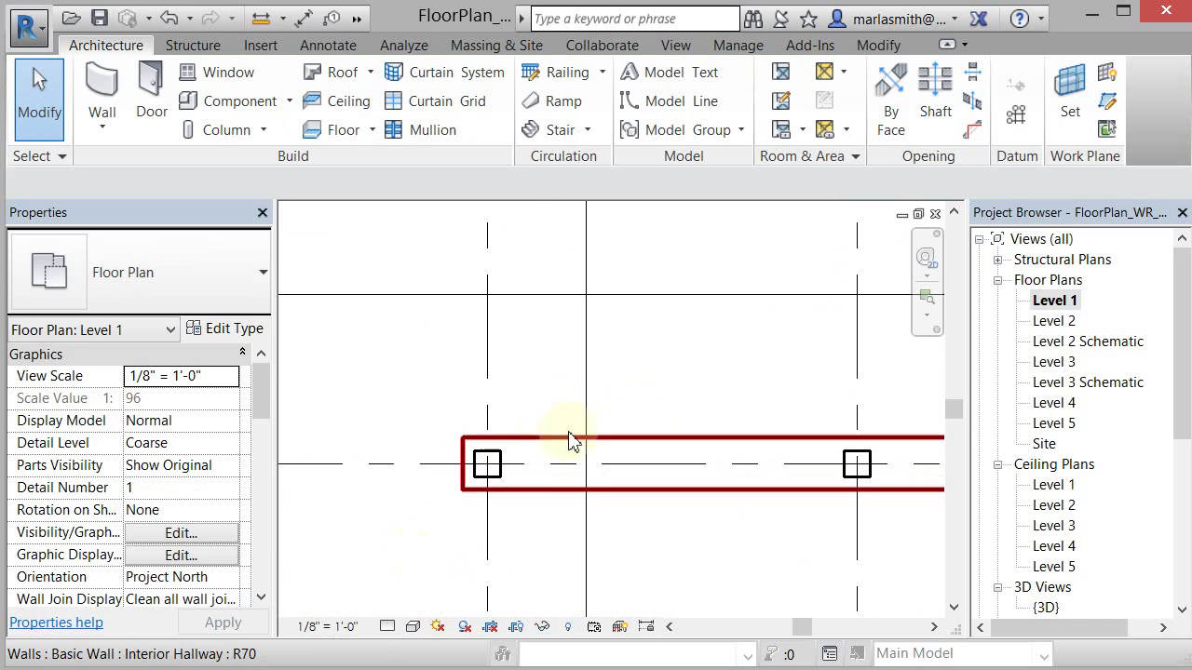
left_click(388, 628)
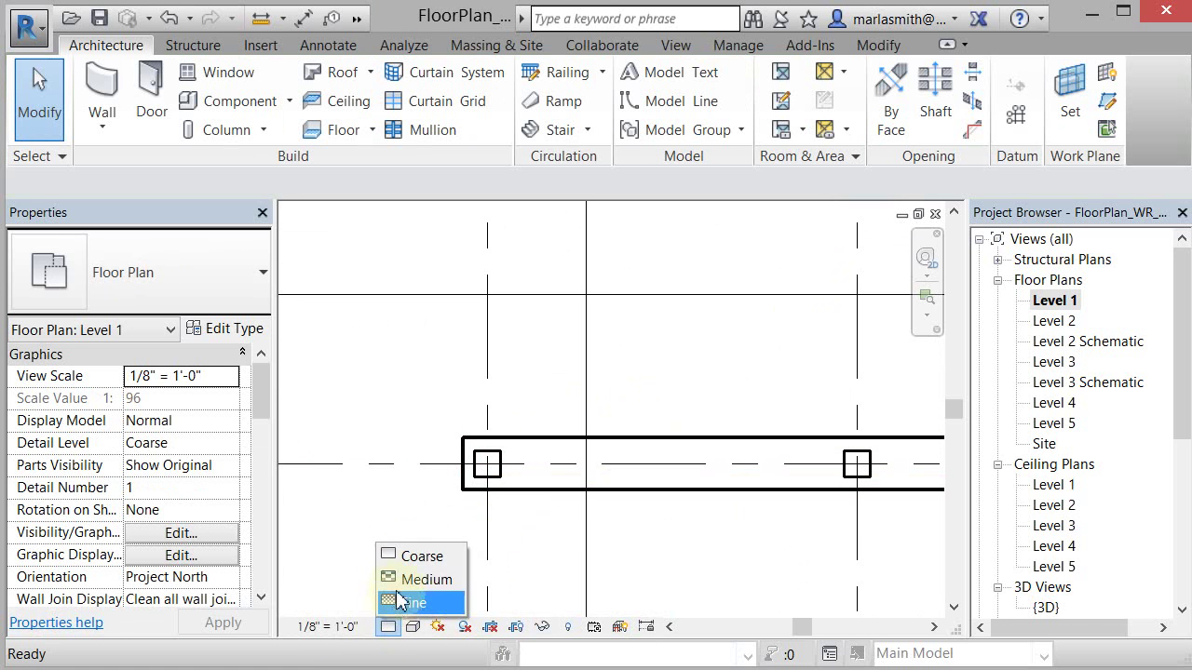
left_click(410, 577)
scroll(709, 354, "down", 3)
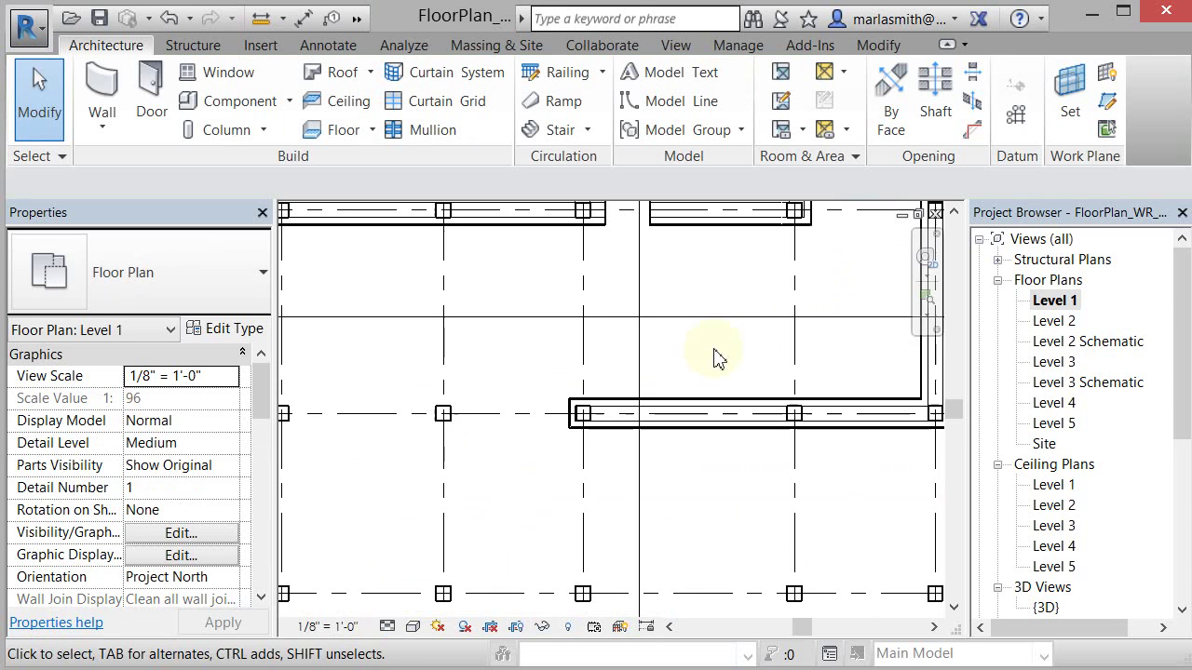